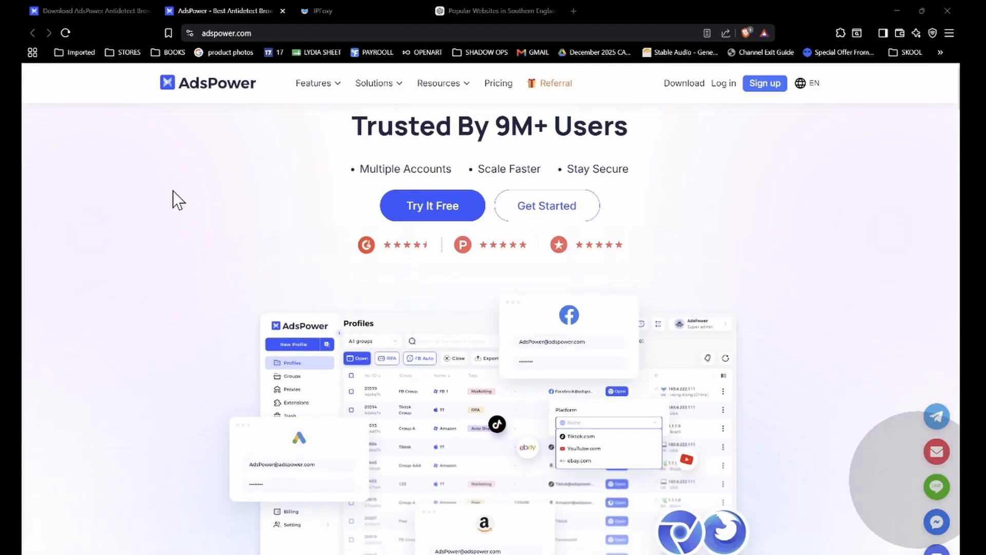
# Step: Examine the AdsPower homepage from the account-ban and fingerprint sections through to the how-to video, and bring up the AdsPower download page
pyautogui.scroll(-4, 172, 190)
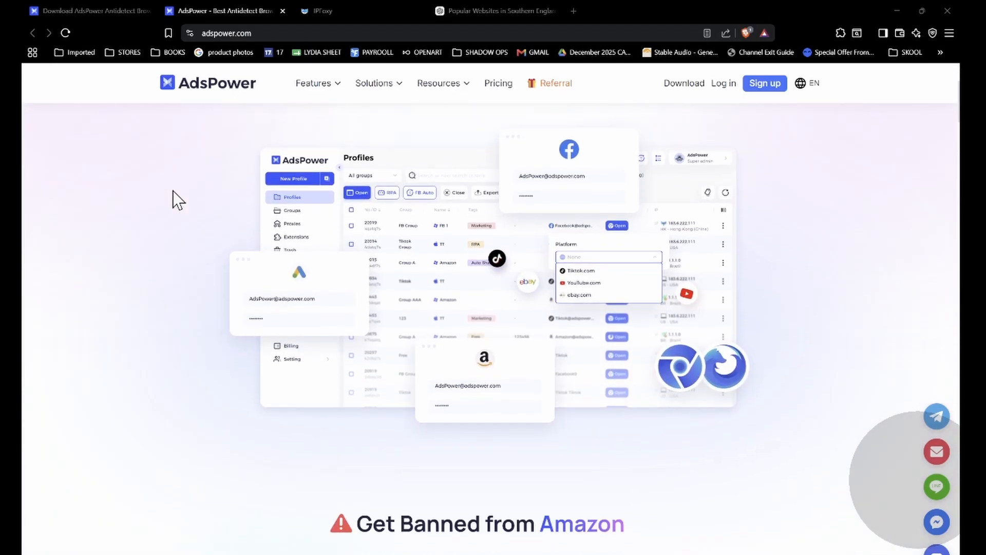
pyautogui.scroll(-4, 172, 190)
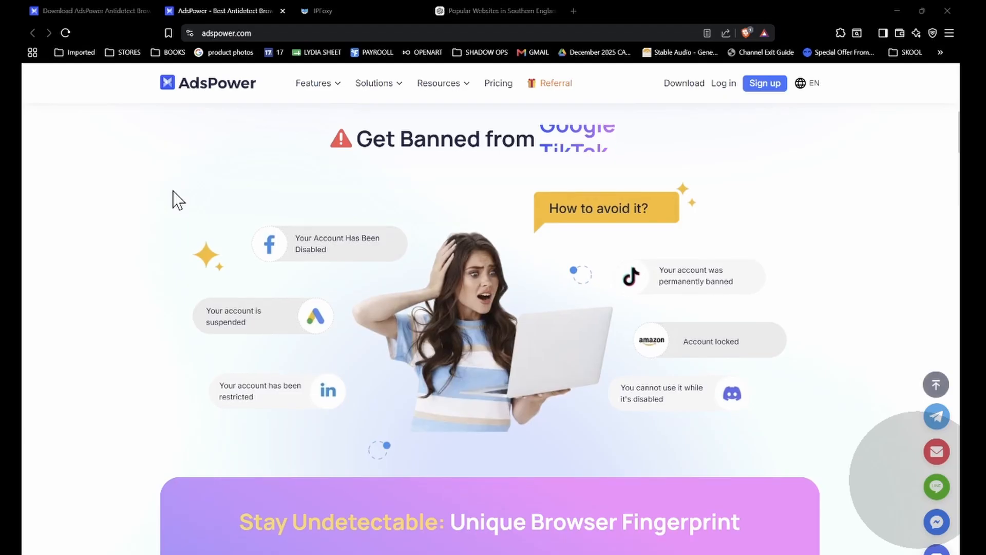
pyautogui.scroll(-3, 172, 190)
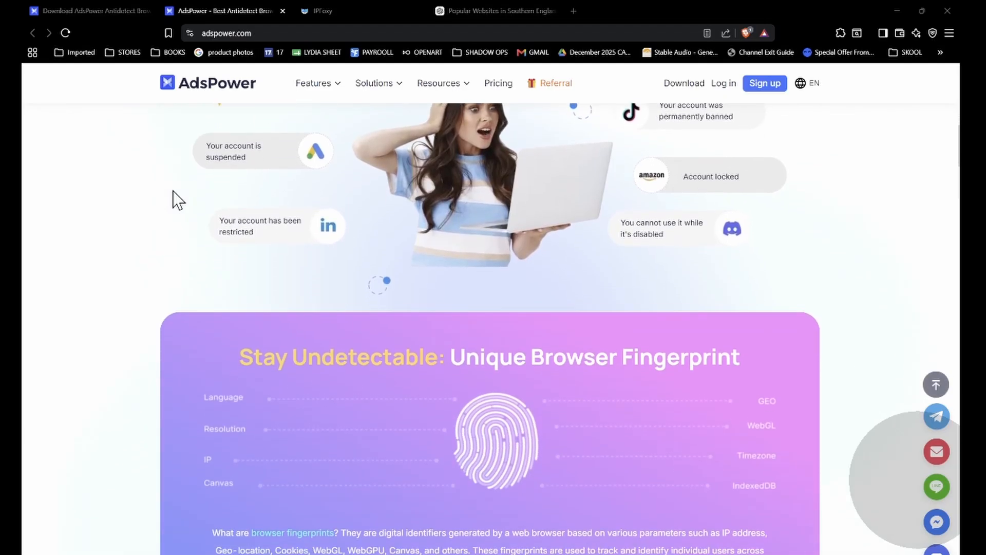
pyautogui.scroll(-3, 173, 191)
pyautogui.scroll(-5, 172, 190)
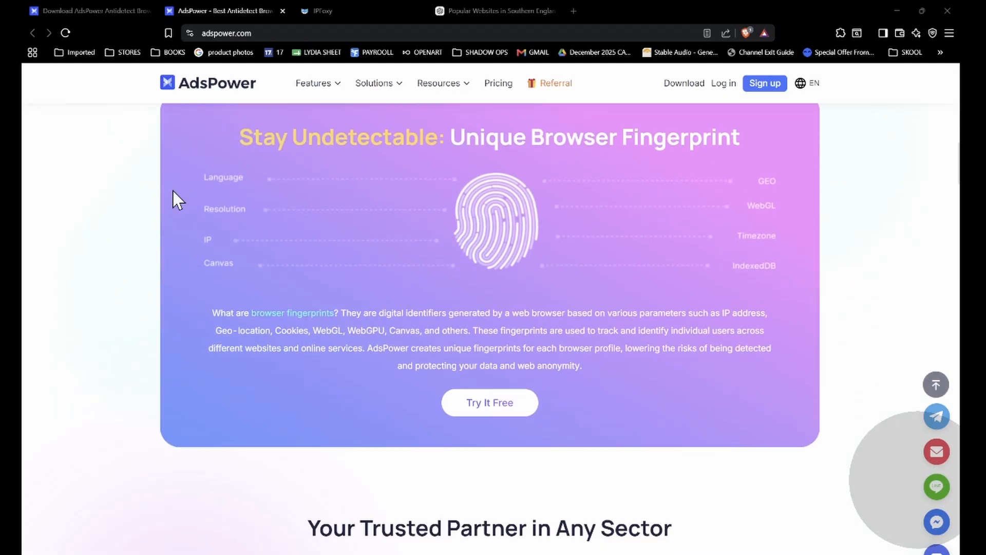
pyautogui.scroll(-3, 172, 190)
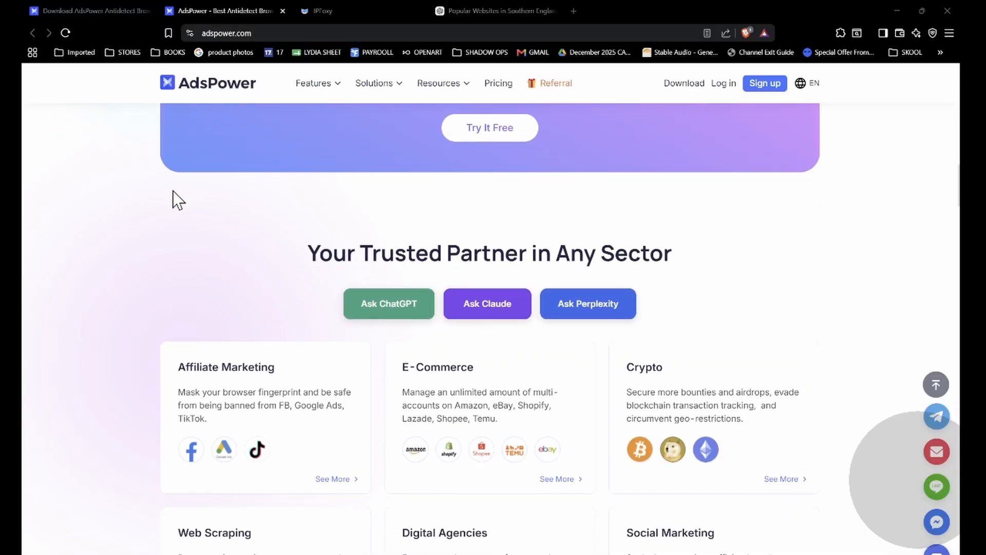
pyautogui.scroll(-4, 172, 190)
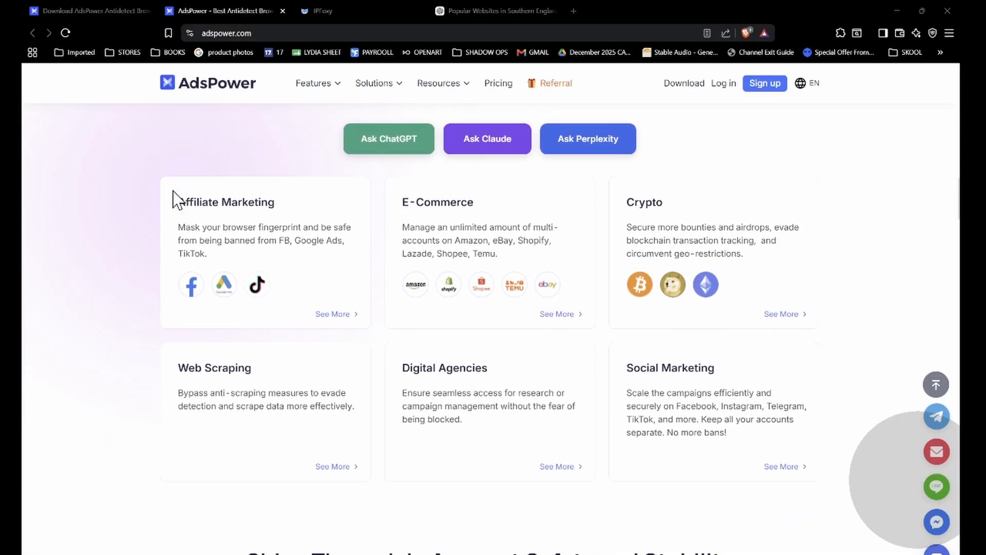
pyautogui.scroll(-2, 173, 190)
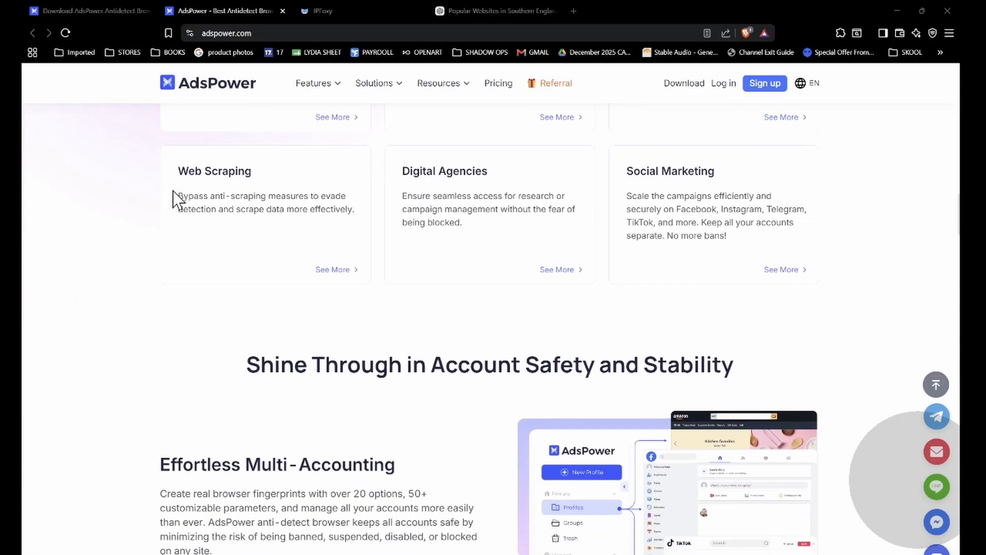
pyautogui.scroll(-4, 172, 190)
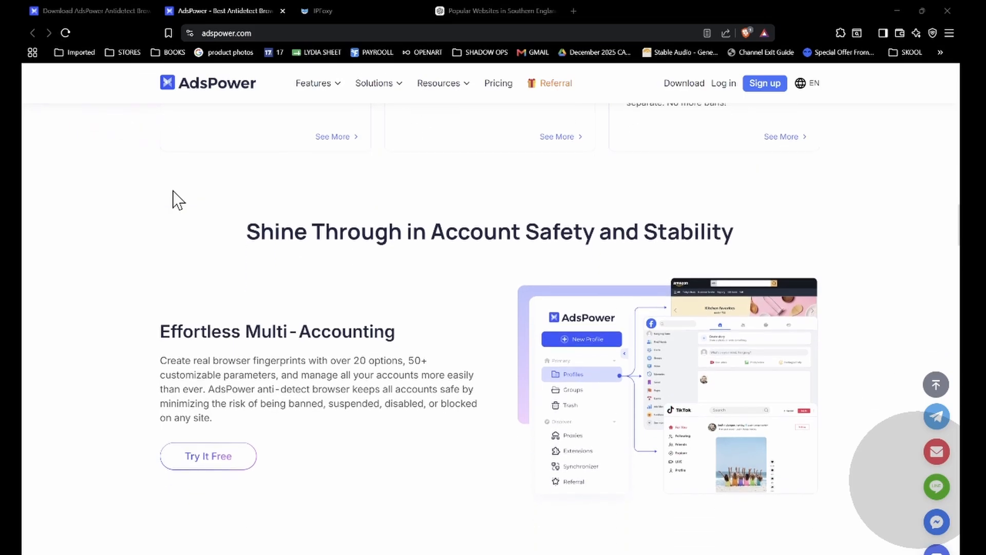
pyautogui.scroll(-2, 172, 190)
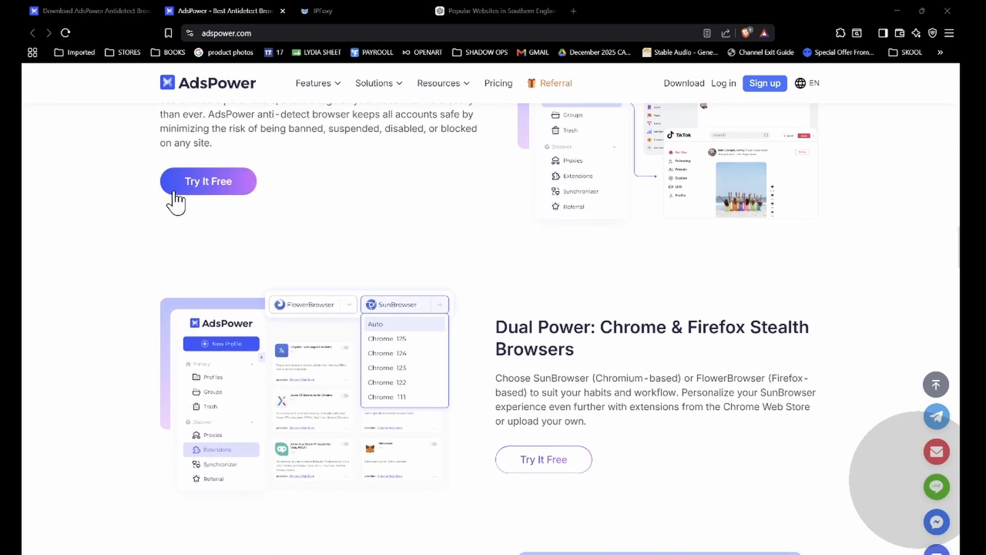
pyautogui.scroll(-3, 175, 198)
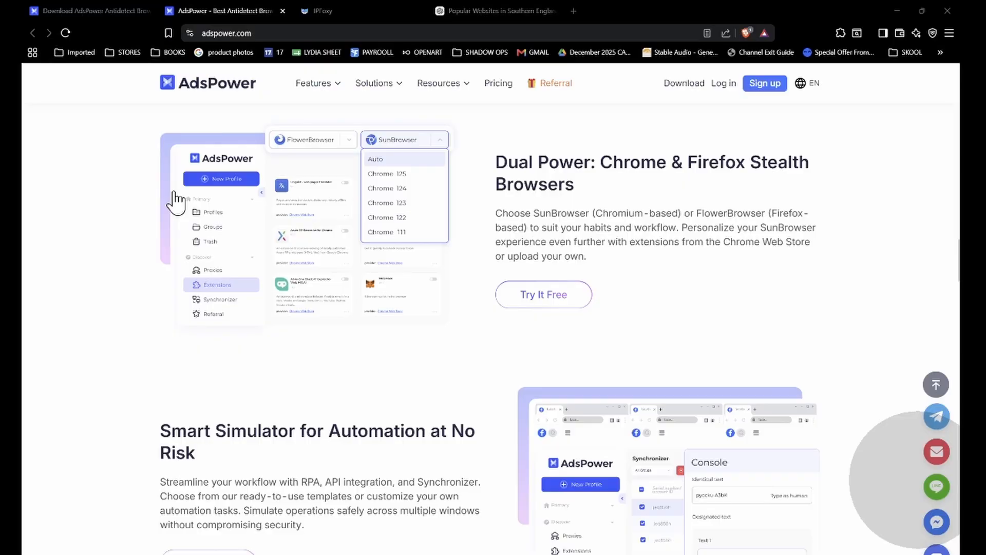
pyautogui.scroll(-4, 175, 197)
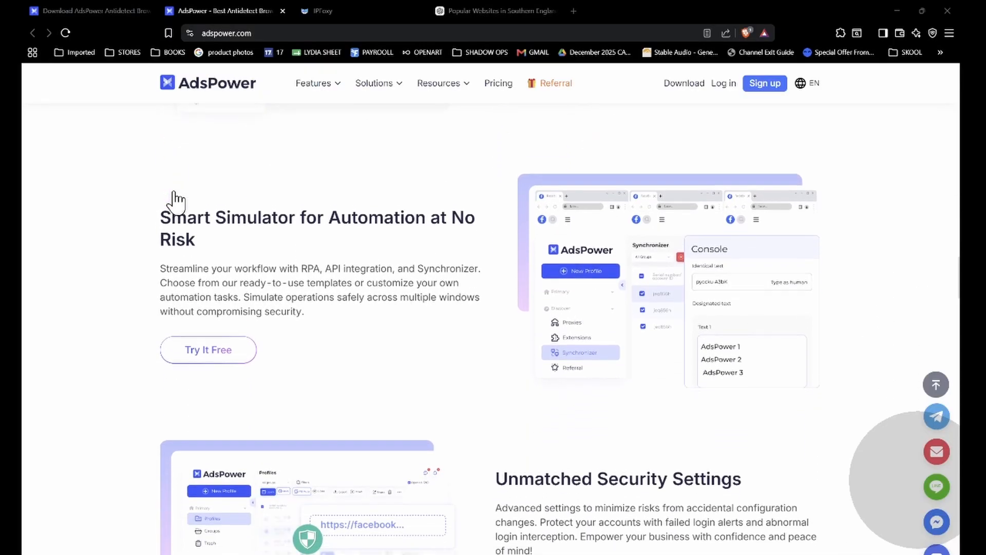
pyautogui.scroll(-4, 175, 198)
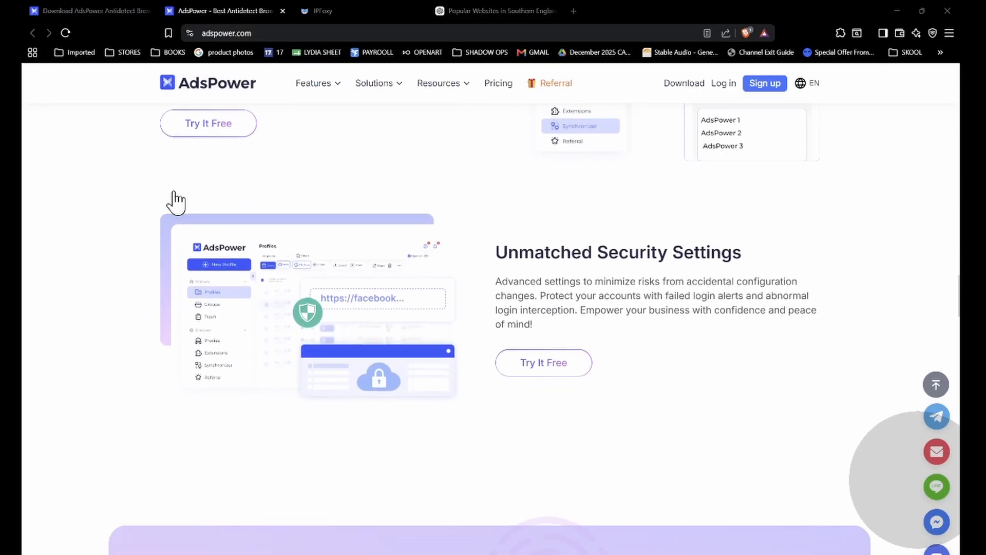
pyautogui.scroll(-4, 175, 198)
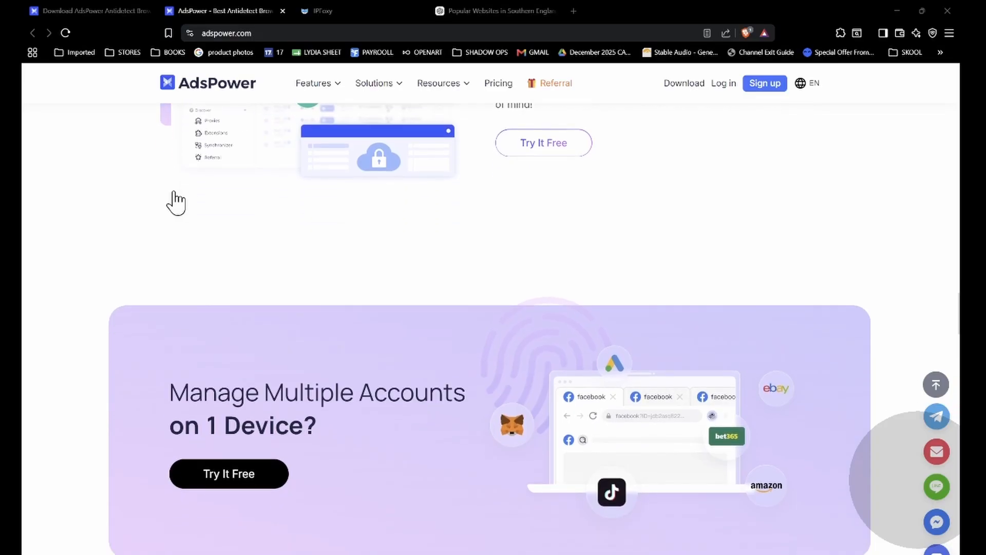
pyautogui.scroll(-5, 176, 202)
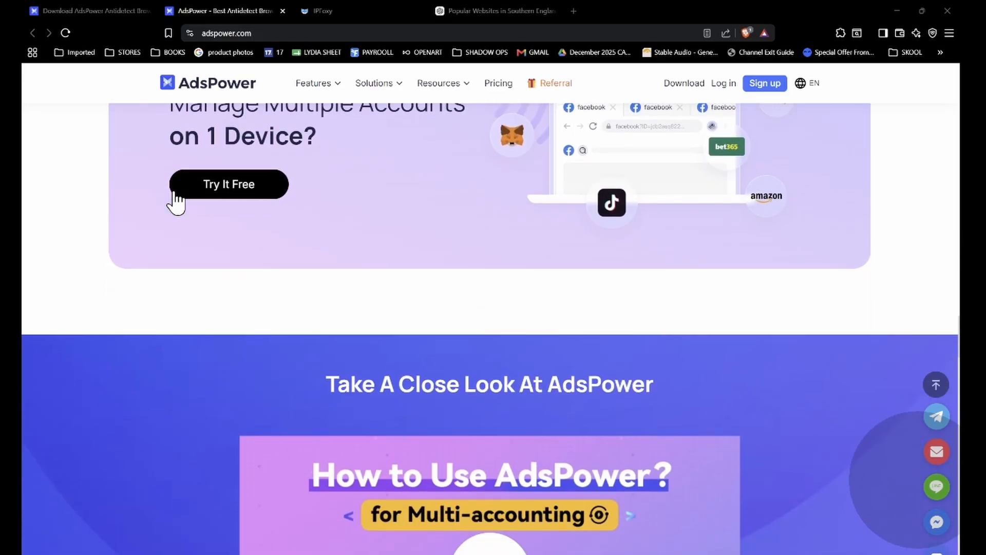
pyautogui.scroll(-6, 176, 201)
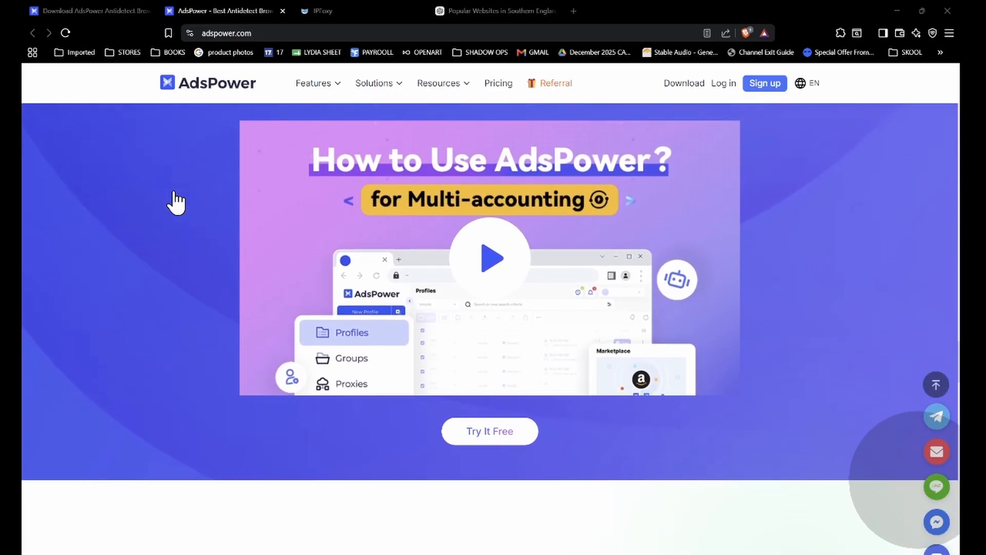
pyautogui.scroll(-2, 176, 201)
pyautogui.click(84, 16)
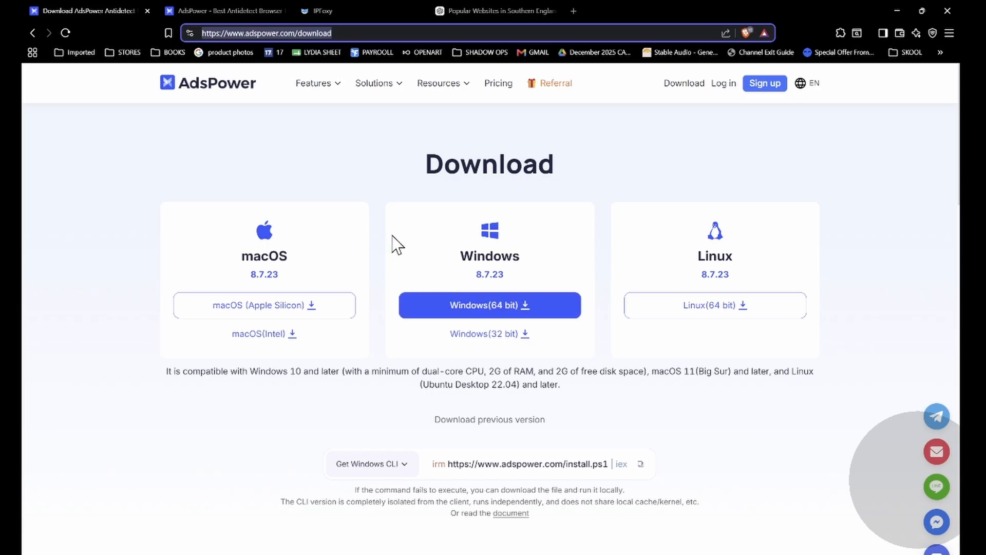
# Step: Switch to the AdsPower desktop app and start a new browser profile named "etsy store 01" with the remark "like and subscribe!!!"
pyautogui.hotkey('alt', 'Tab')
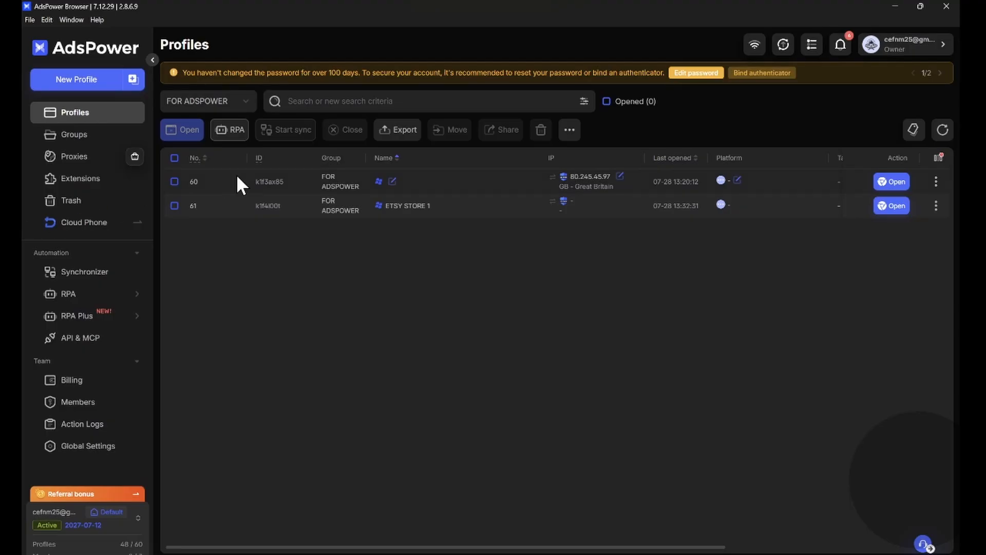
pyautogui.click(82, 83)
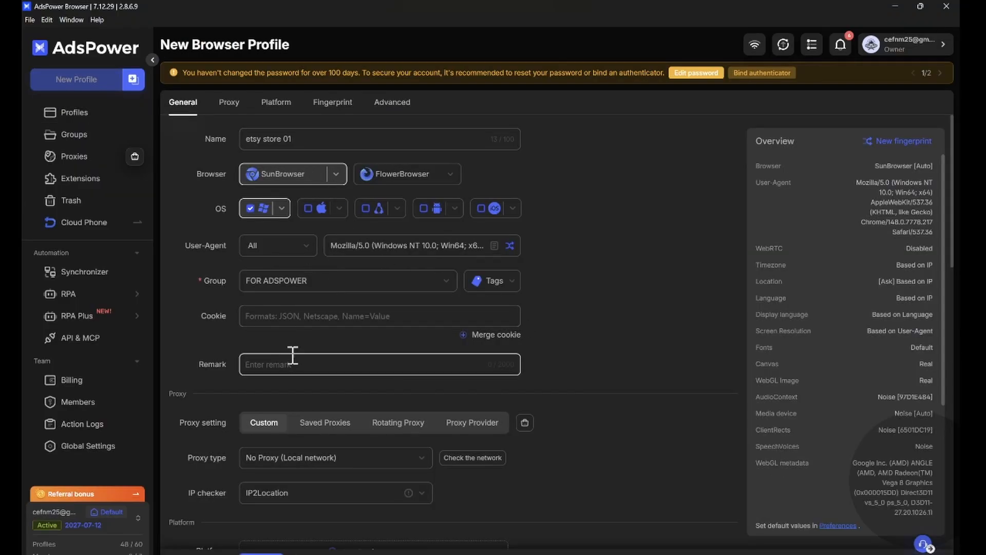
pyautogui.moveTo(296, 140); pyautogui.dragTo(211, 153)
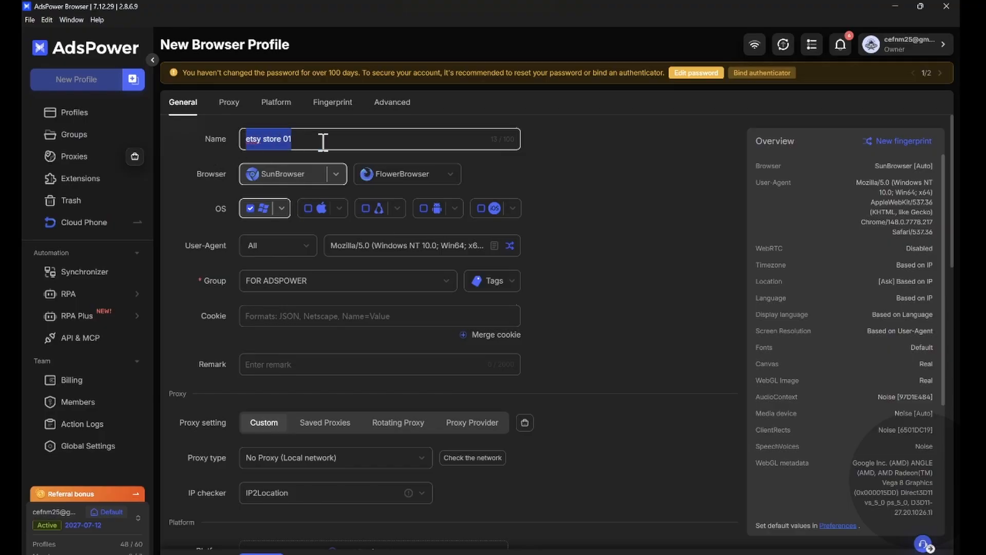
pyautogui.click(275, 369)
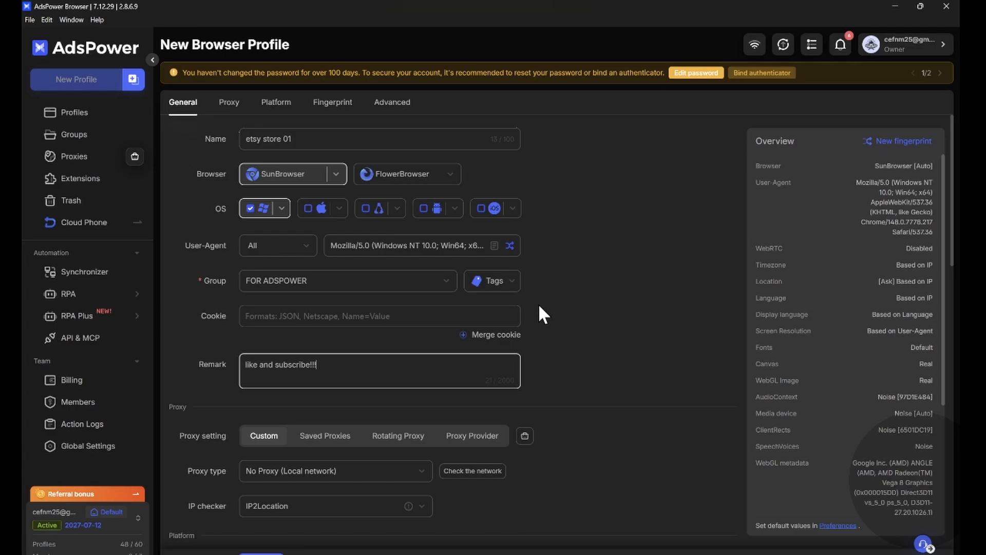
# Step: Set the new profile's custom proxy type to Socks5 and enter 45001 as the proxy port
pyautogui.scroll(-3, 539, 307)
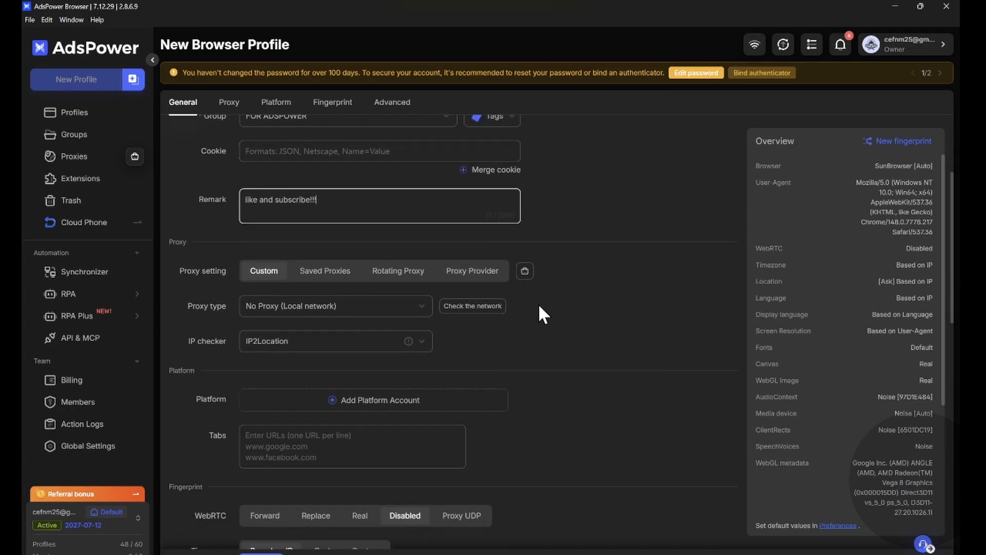
pyautogui.scroll(3, 539, 306)
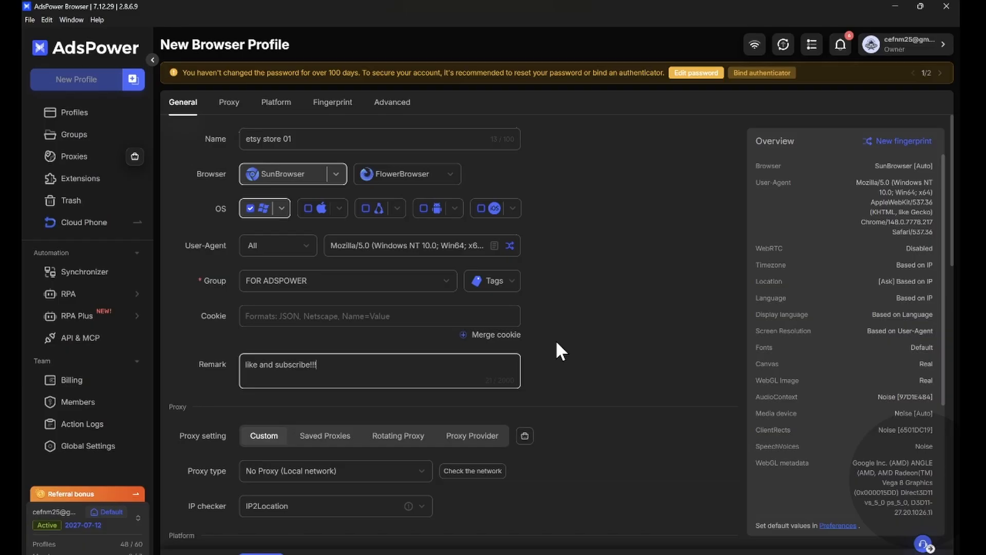
pyautogui.scroll(-2, 556, 340)
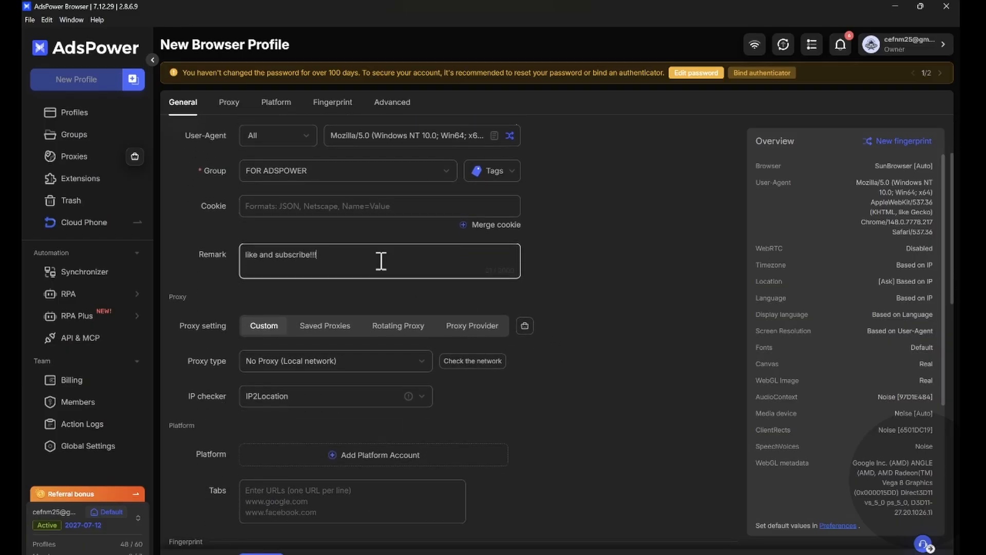
pyautogui.moveTo(381, 260); pyautogui.dragTo(226, 261)
pyautogui.click(595, 265)
pyautogui.scroll(-5, 583, 295)
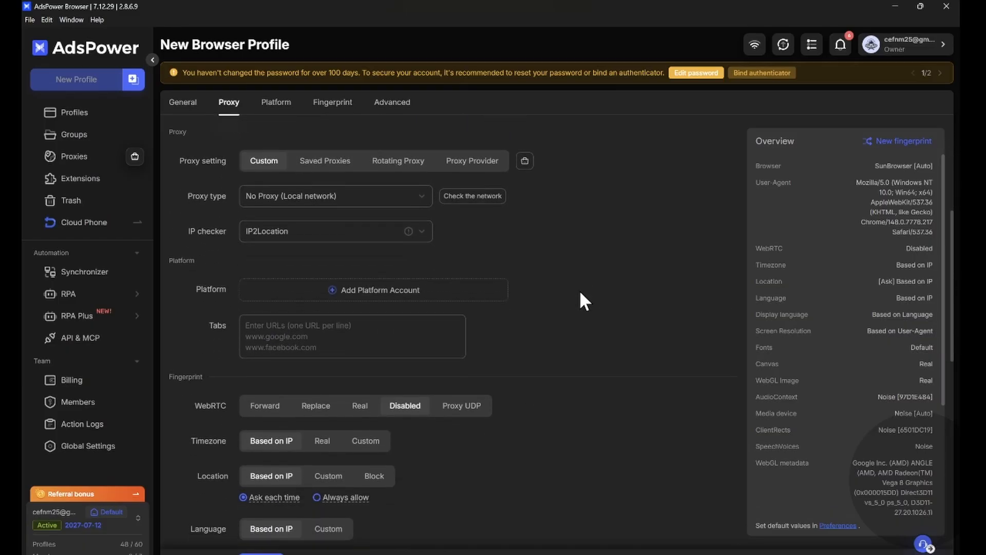
pyautogui.scroll(2, 580, 293)
pyautogui.click(325, 195)
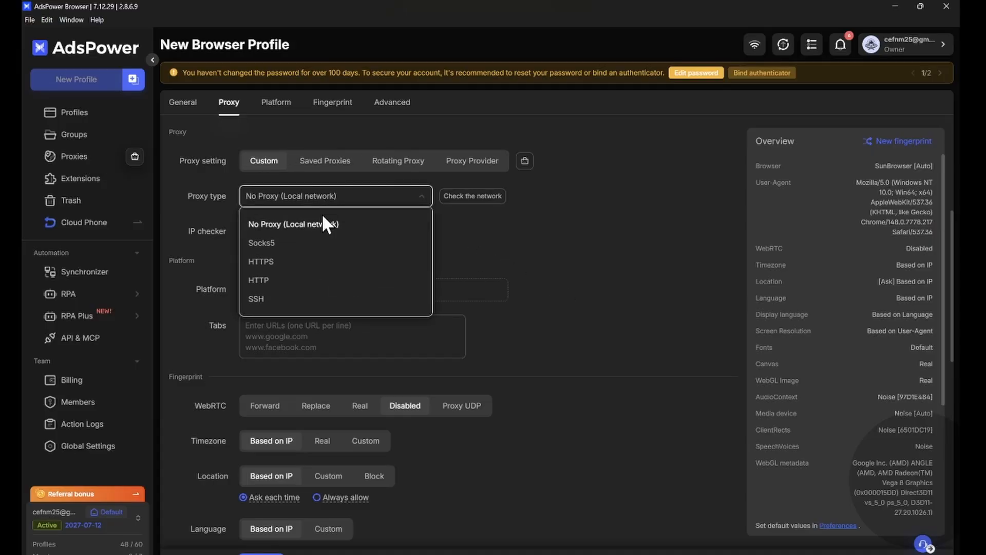
pyautogui.click(292, 250)
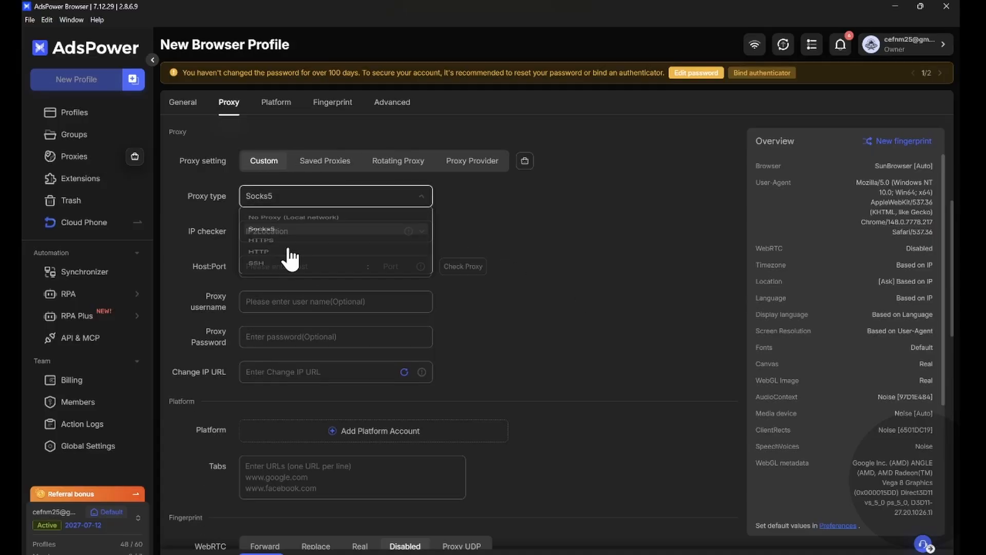
pyautogui.click(406, 263)
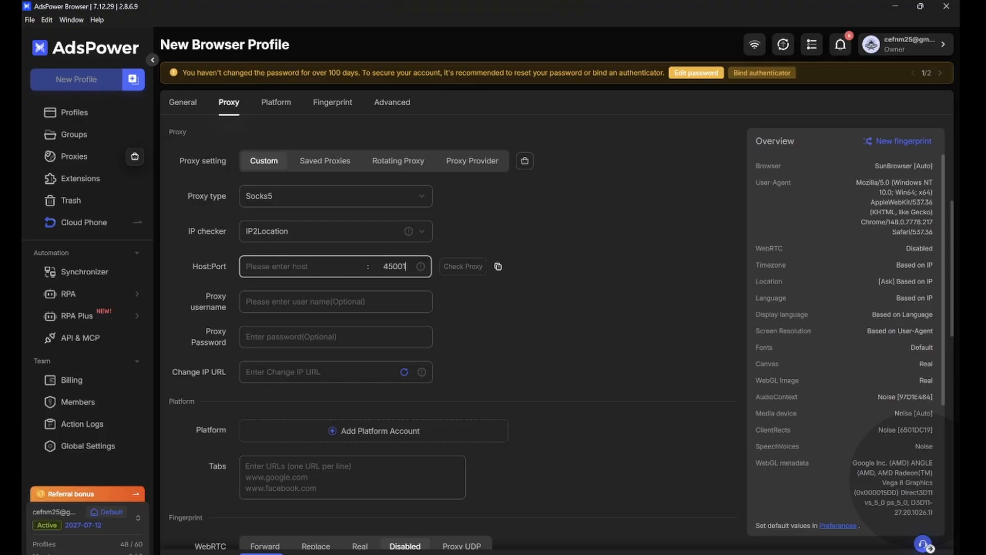
# Step: Copy the proxy host from the IPFoxy proxy information in the web browser and paste 80.245.45.97 as the host in the AdsPower profile
pyautogui.hotkey('alt', 'Tab')
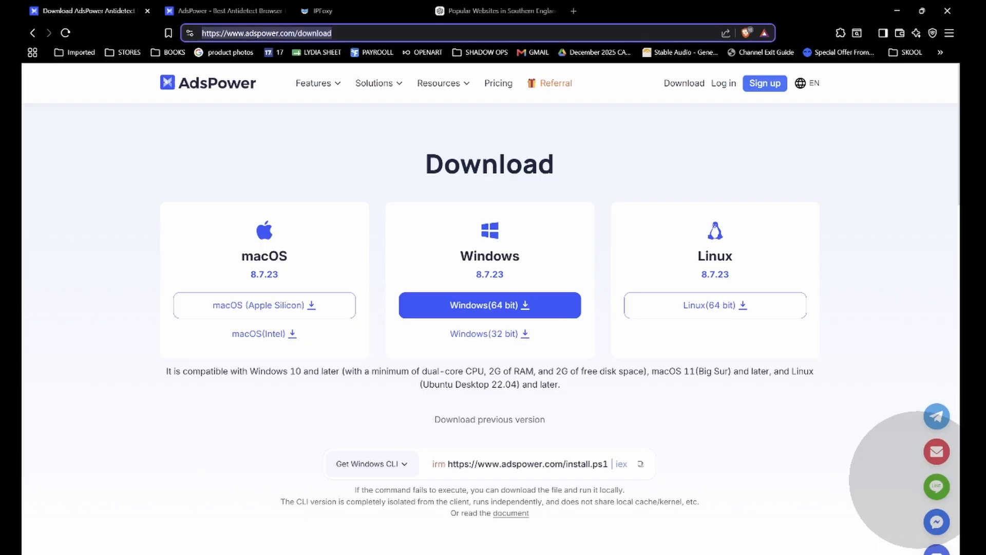
pyautogui.click(327, 11)
pyautogui.click(401, 193)
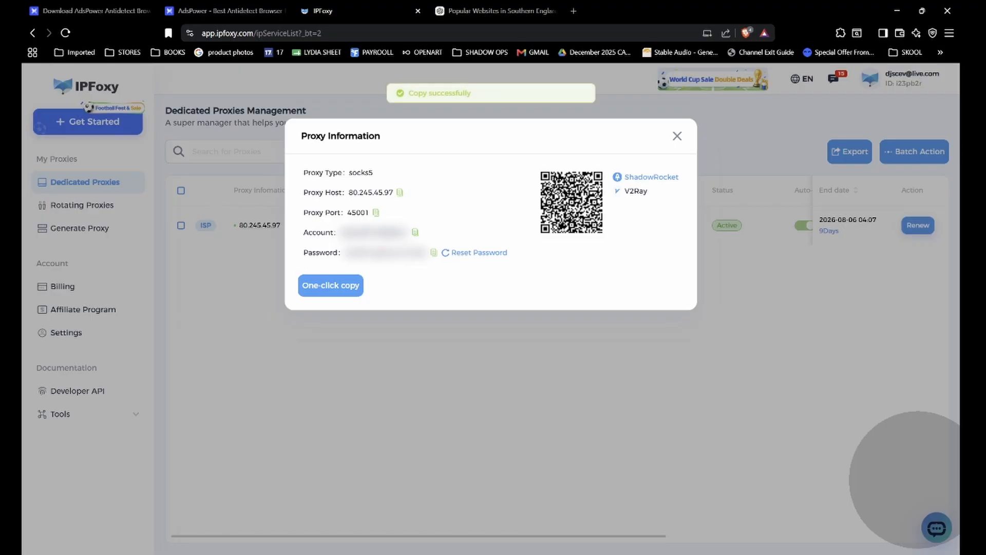
pyautogui.hotkey('alt', 'Tab')
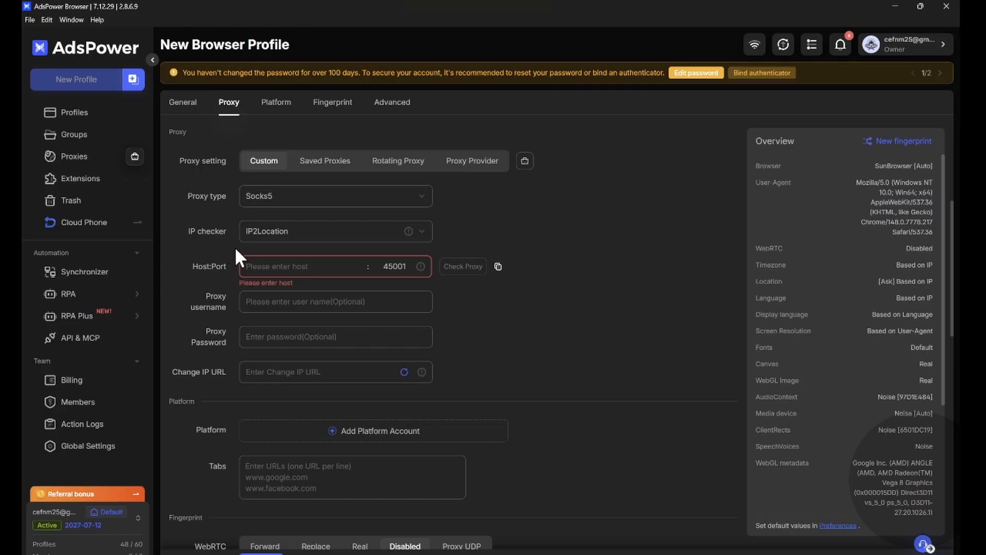
pyautogui.rightClick(298, 266)
pyautogui.click(334, 295)
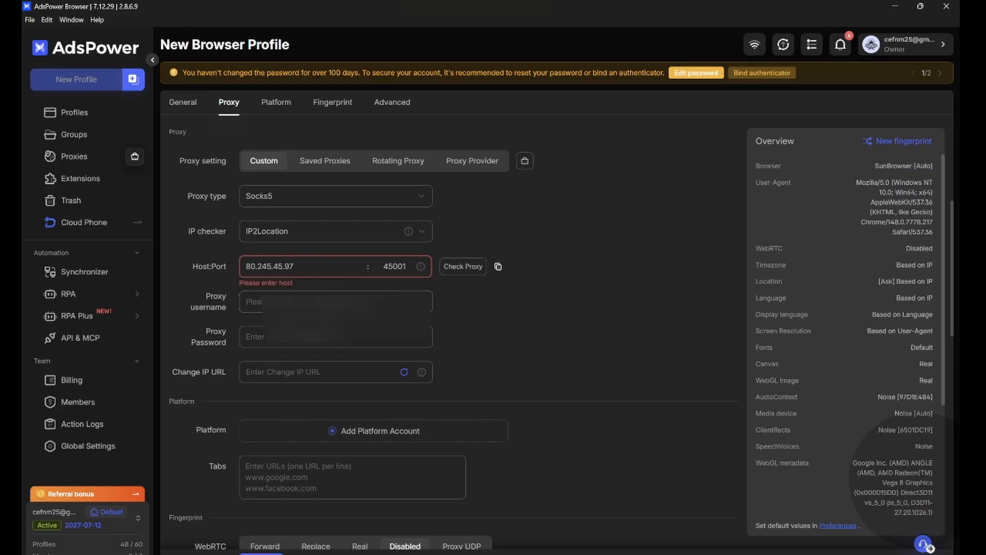
# Step: Copy the proxy account name from the IPFoxy proxy information and paste it as the proxy username in the AdsPower profile
pyautogui.hotkey('alt', 'Tab')
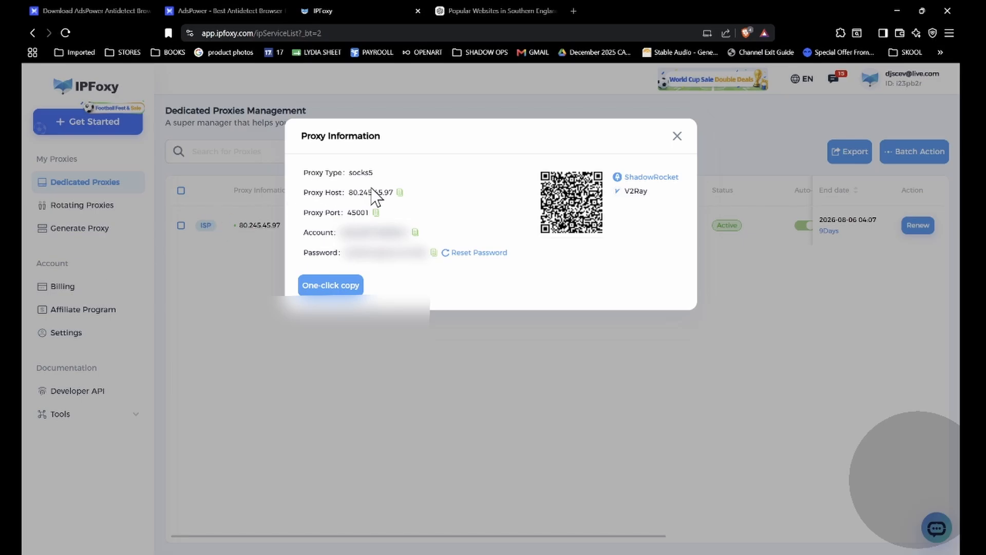
pyautogui.click(415, 232)
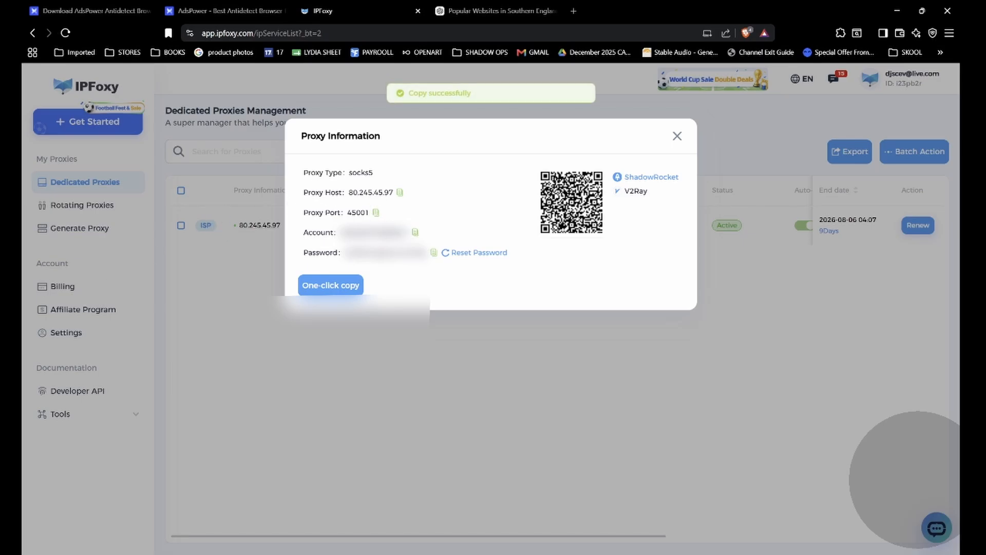
pyautogui.hotkey('alt', 'Tab')
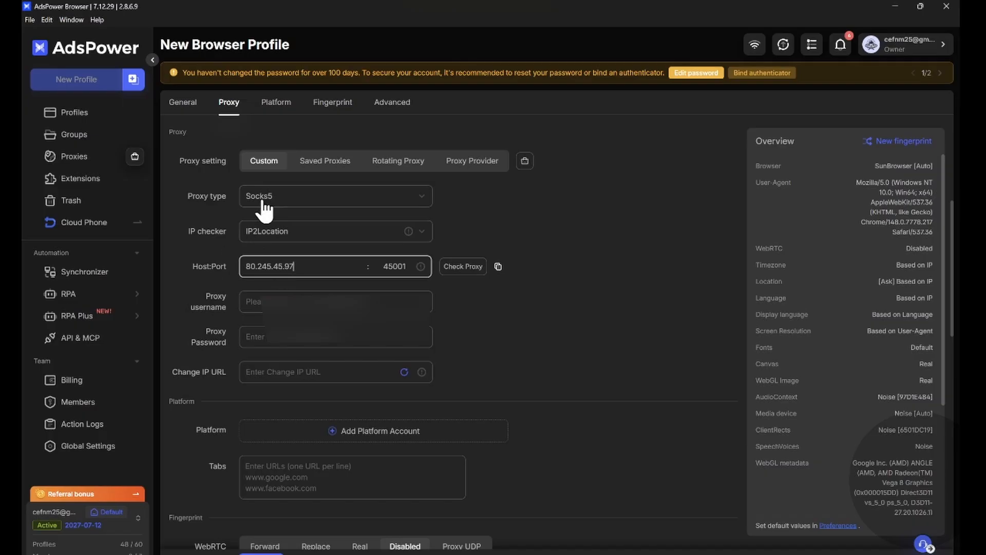
pyautogui.click(277, 298)
pyautogui.hotkey('ctrl', 'v')
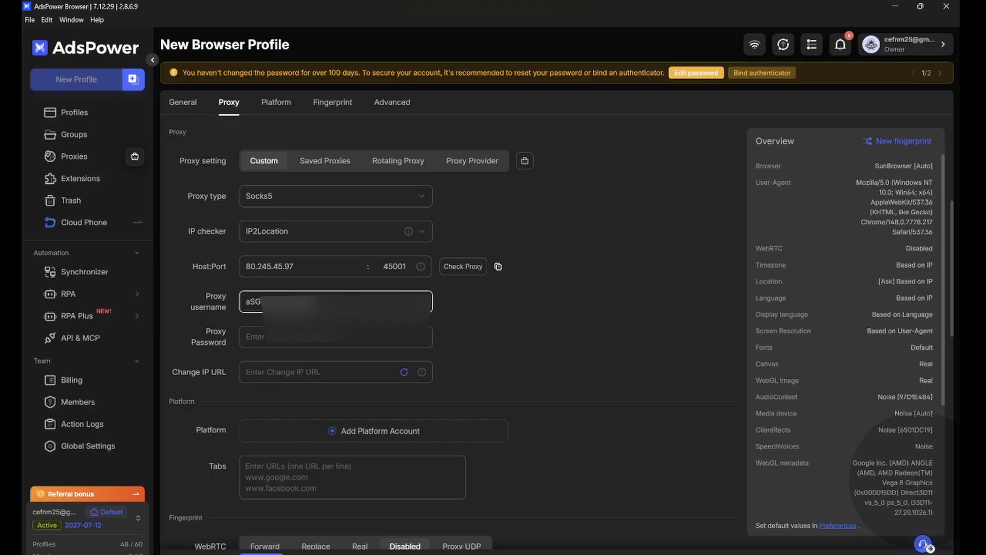
# Step: Copy the proxy password from the IPFoxy proxy information in the web browser and paste it as the proxy password in the AdsPower profile
pyautogui.hotkey('alt', 'Tab')
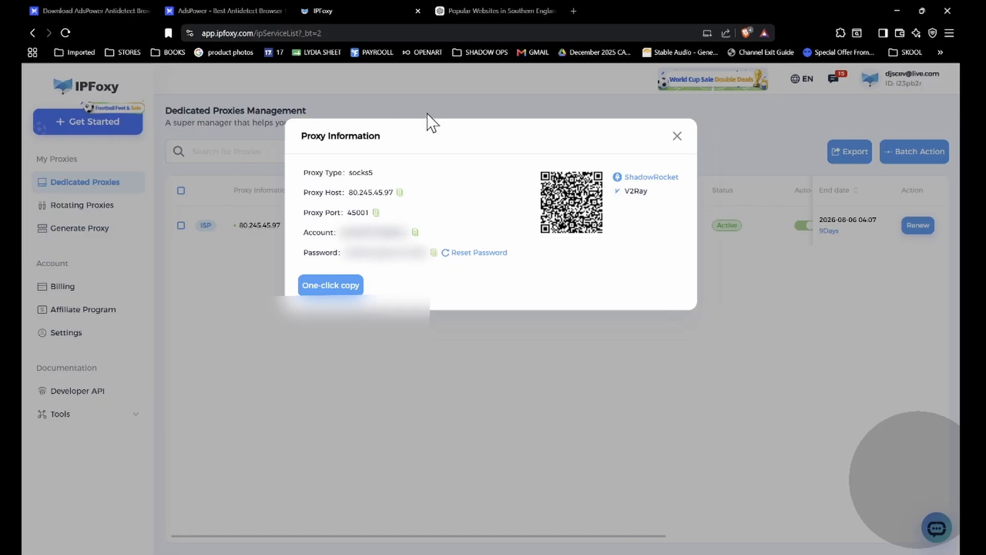
pyautogui.click(433, 253)
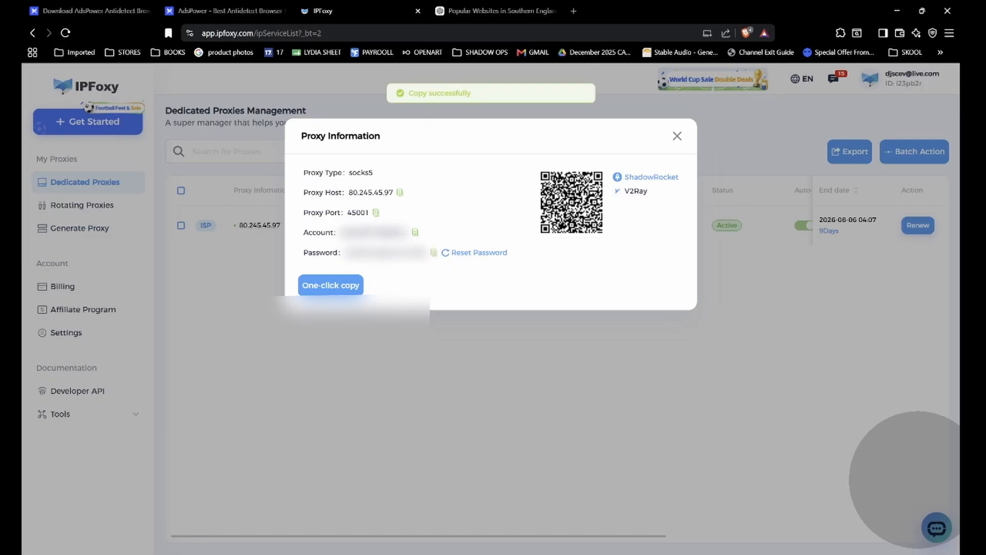
pyautogui.hotkey('alt', 'Tab')
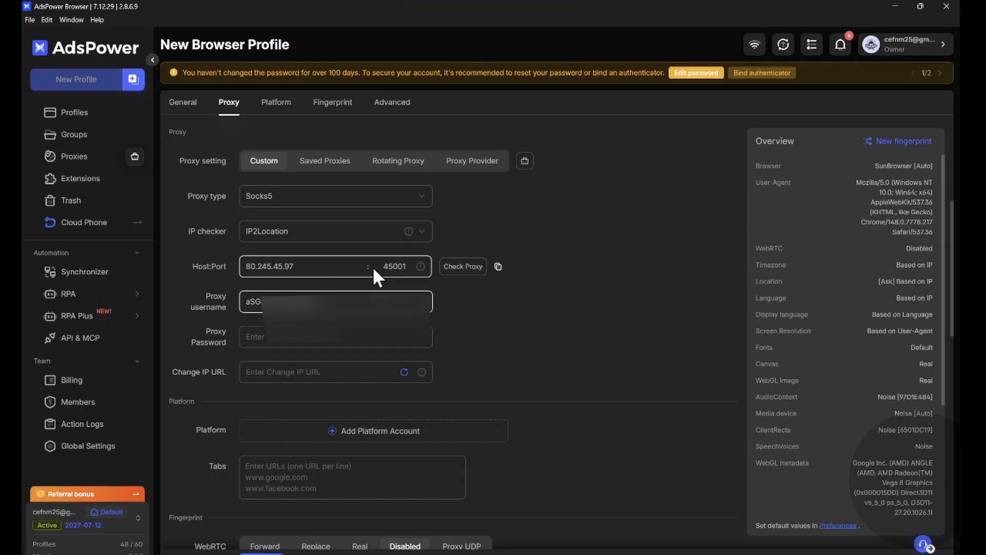
pyautogui.click(308, 334)
pyautogui.hotkey('ctrl', 'v')
# Step: Test the proxy connection and look over the new profile's fingerprint and advanced settings
pyautogui.click(461, 269)
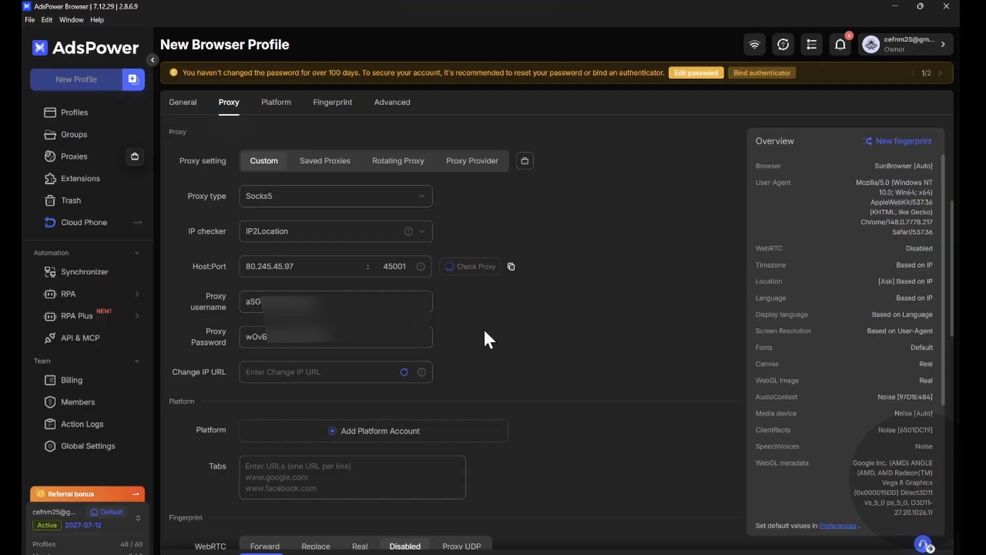
pyautogui.moveTo(507, 334); pyautogui.dragTo(541, 303)
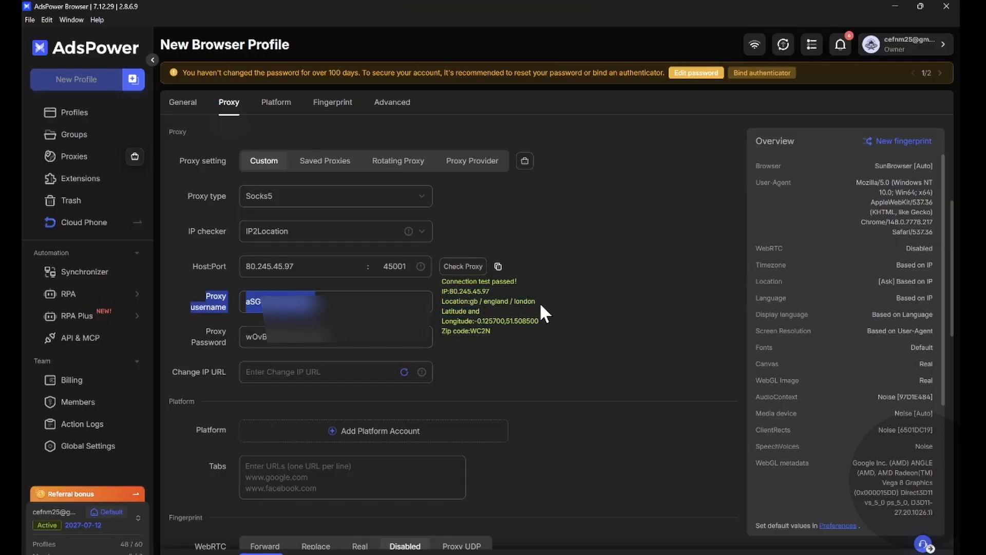
pyautogui.click(538, 309)
pyautogui.scroll(-8, 496, 315)
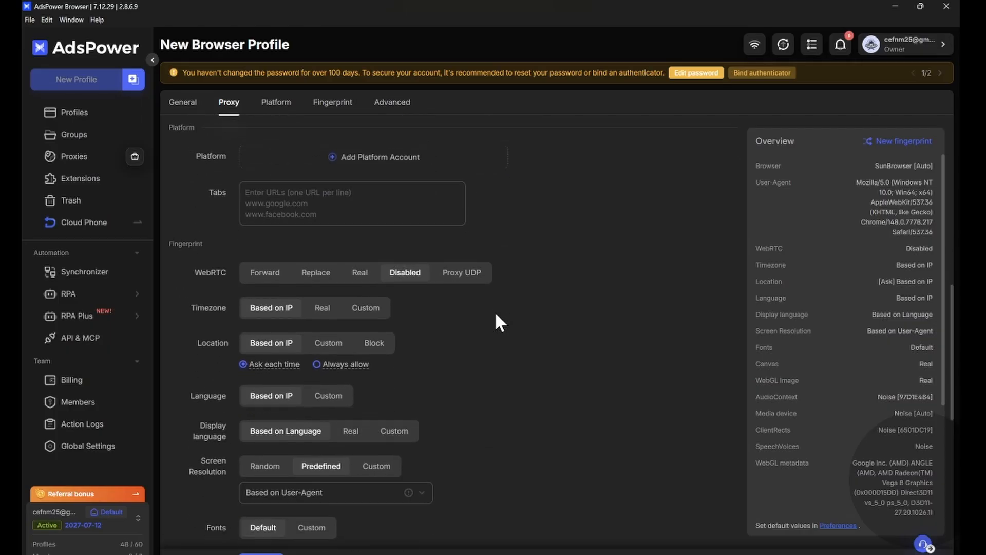
pyautogui.scroll(-1, 478, 303)
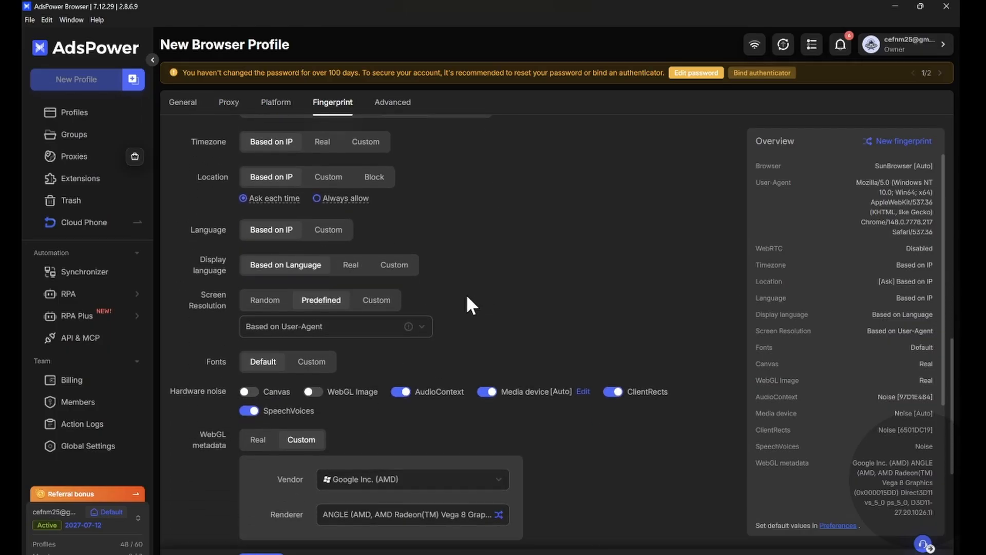
pyautogui.scroll(-5, 496, 332)
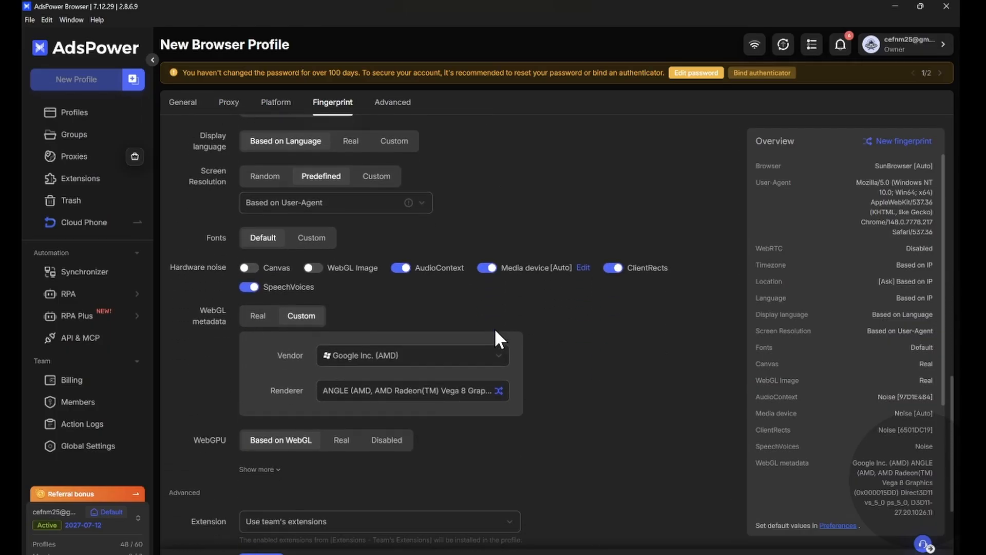
pyautogui.scroll(-2, 498, 340)
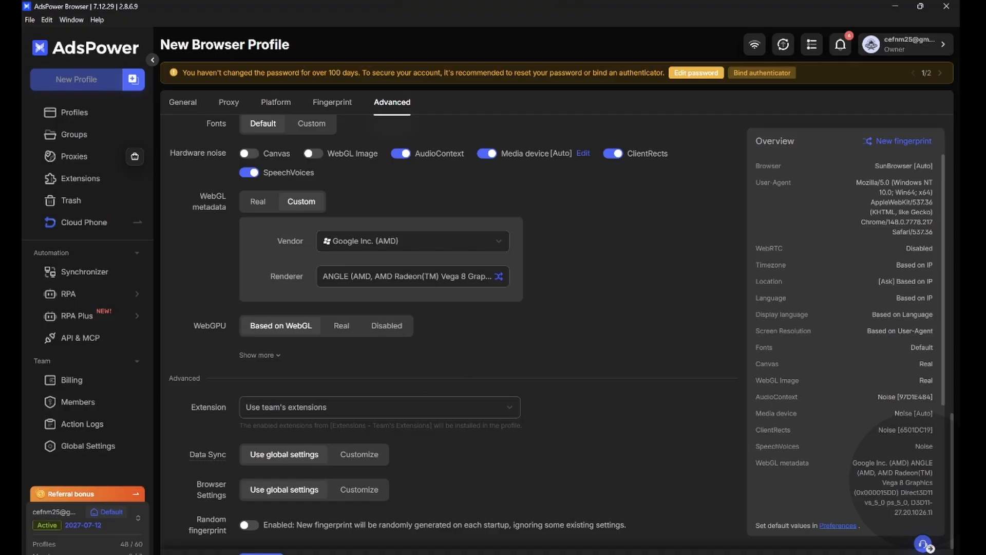
# Step: Launch the browser of profile 60 from the profile list and maximize its window
pyautogui.click(87, 114)
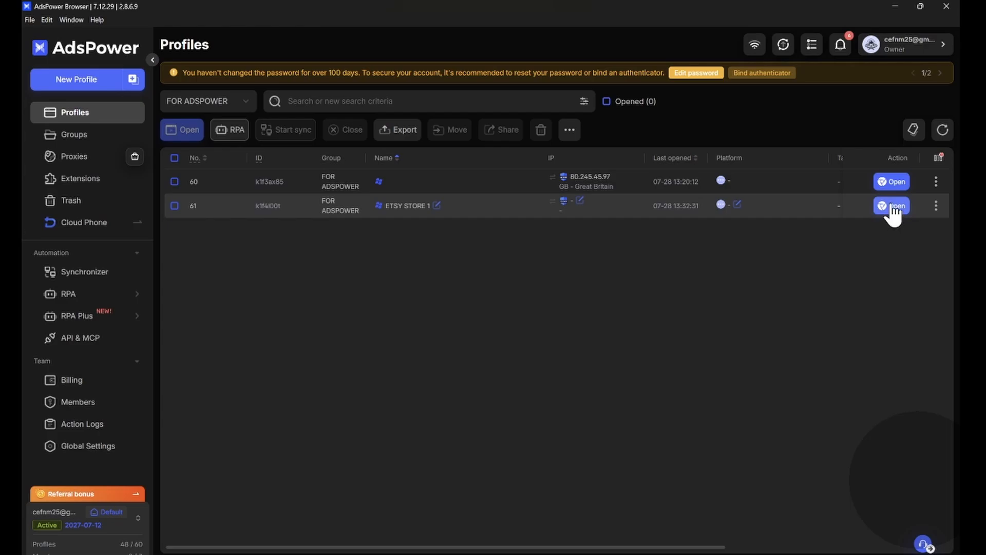
pyautogui.click(893, 184)
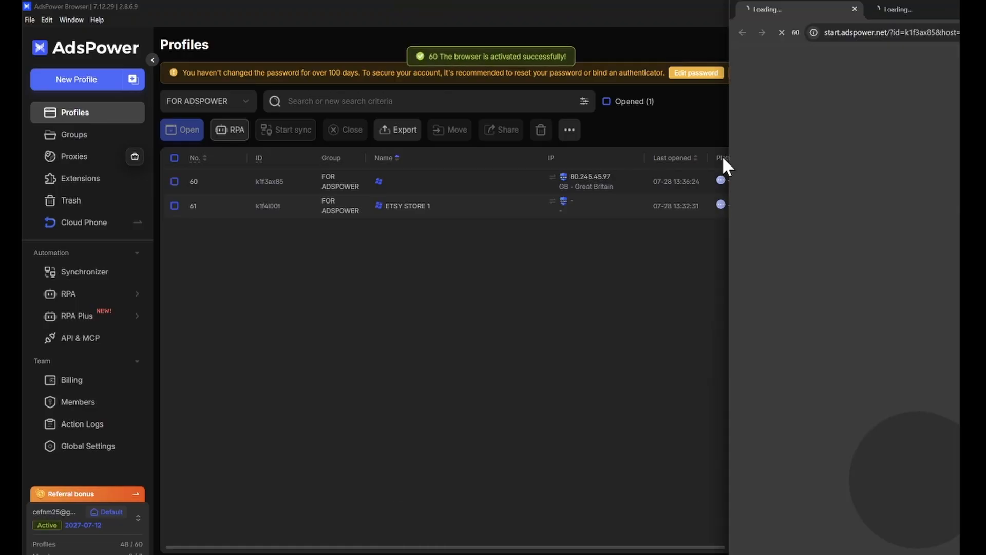
pyautogui.moveTo(802, 10); pyautogui.dragTo(222, 35)
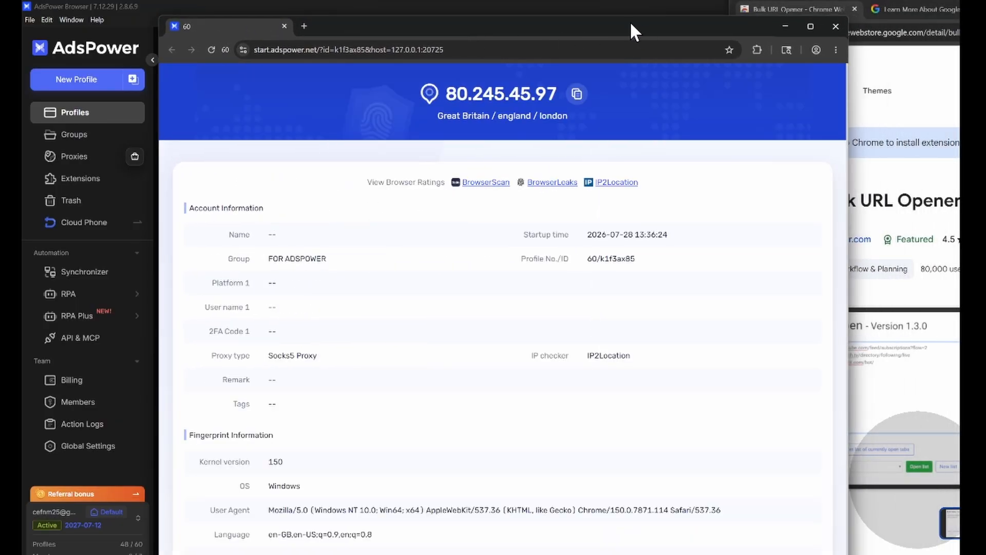
pyautogui.doubleClick(668, 25)
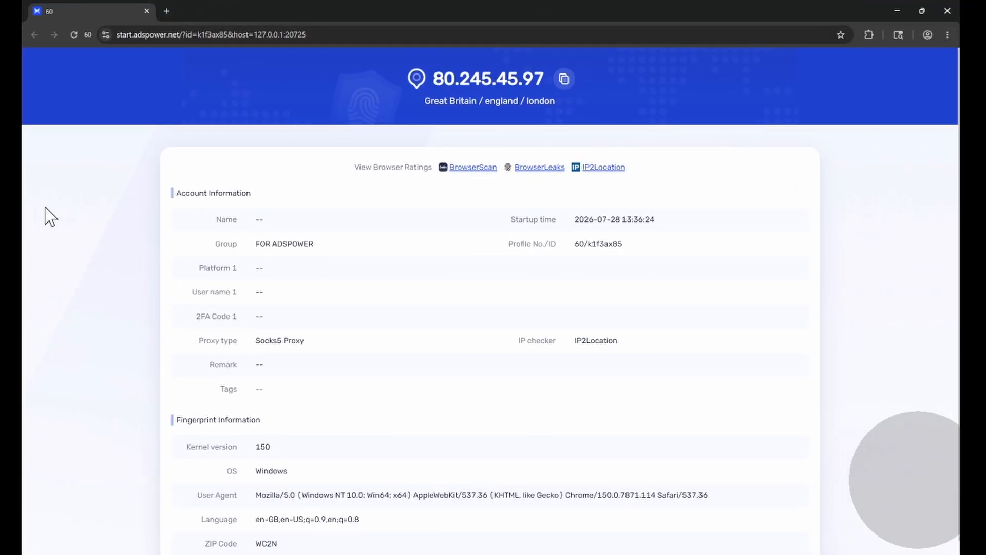
# Step: Search the browser's extension web store for "bulk url" and open the Bulk URL Opener extension page
pyautogui.click(947, 34)
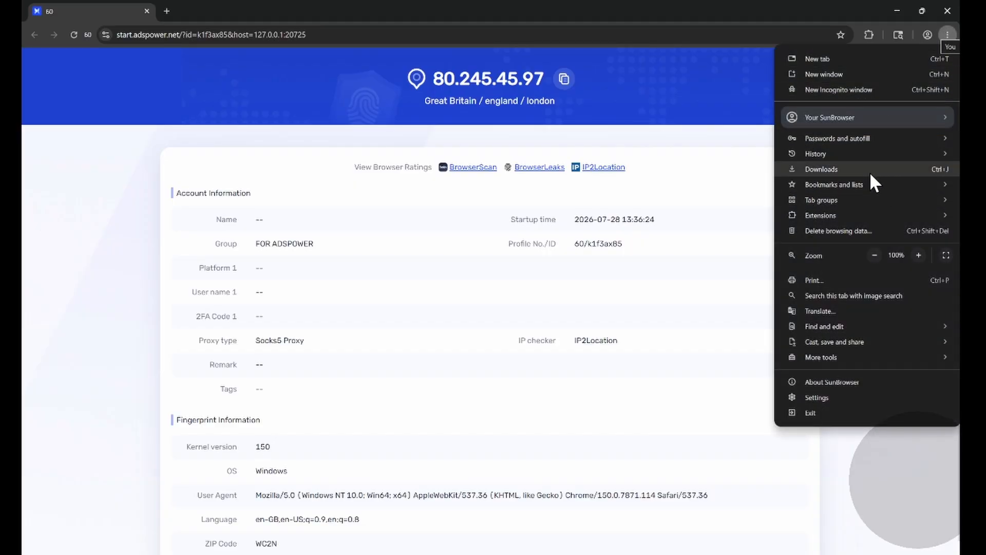
pyautogui.moveTo(848, 220)
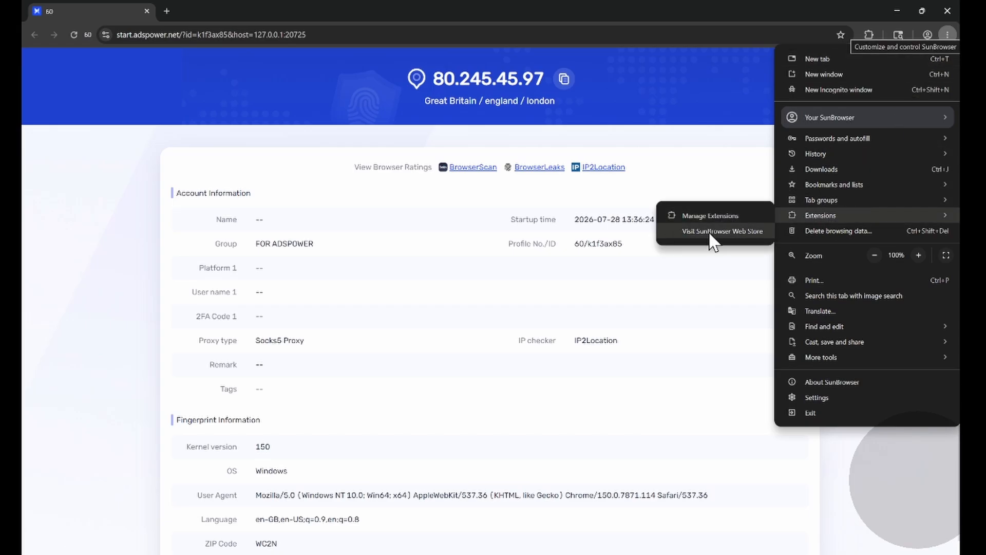
pyautogui.click(713, 233)
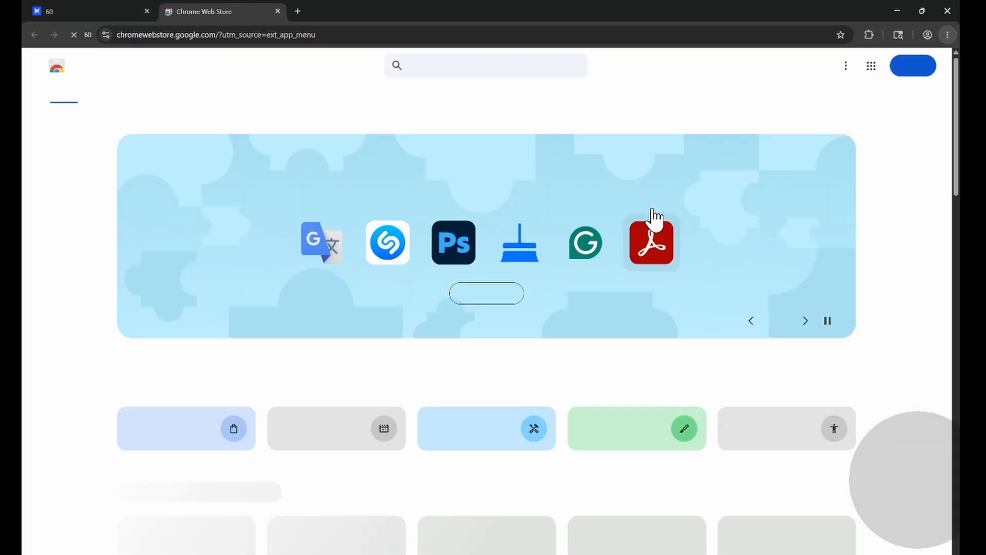
pyautogui.write('bulk url')
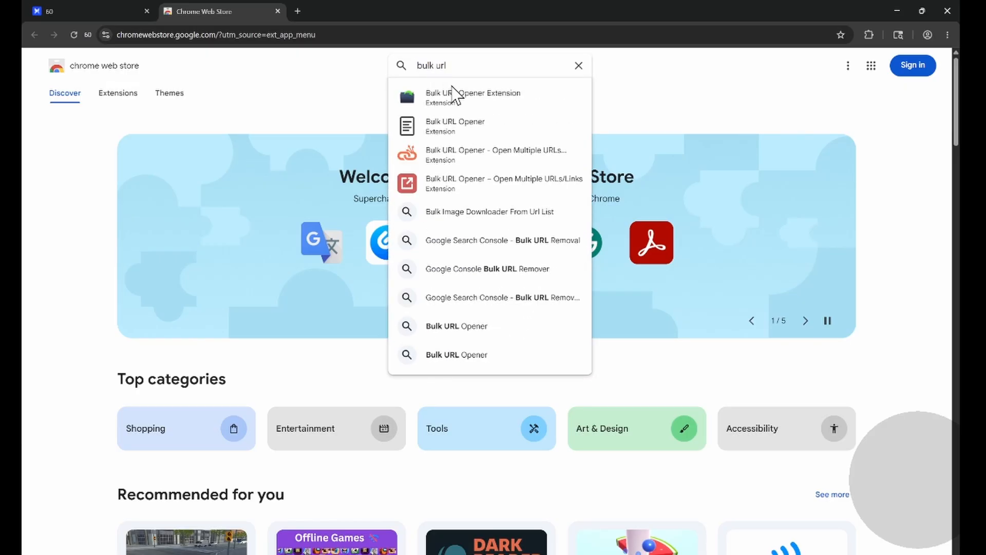
pyautogui.click(467, 133)
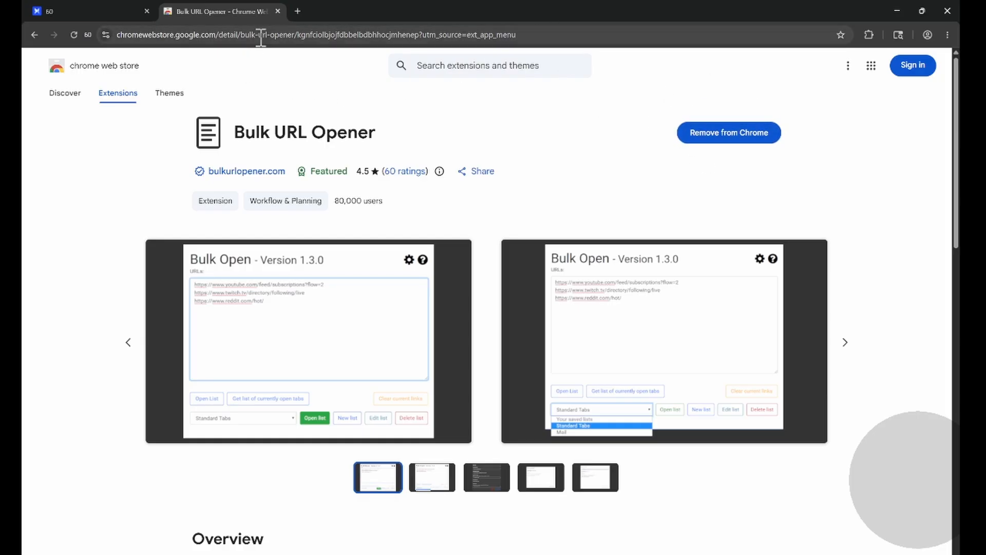
# Step: Open the Bulk URL Opener extension and copy the links from change.org to trading212.com from the ChatGPT conversation in the main web browser
pyautogui.click(863, 37)
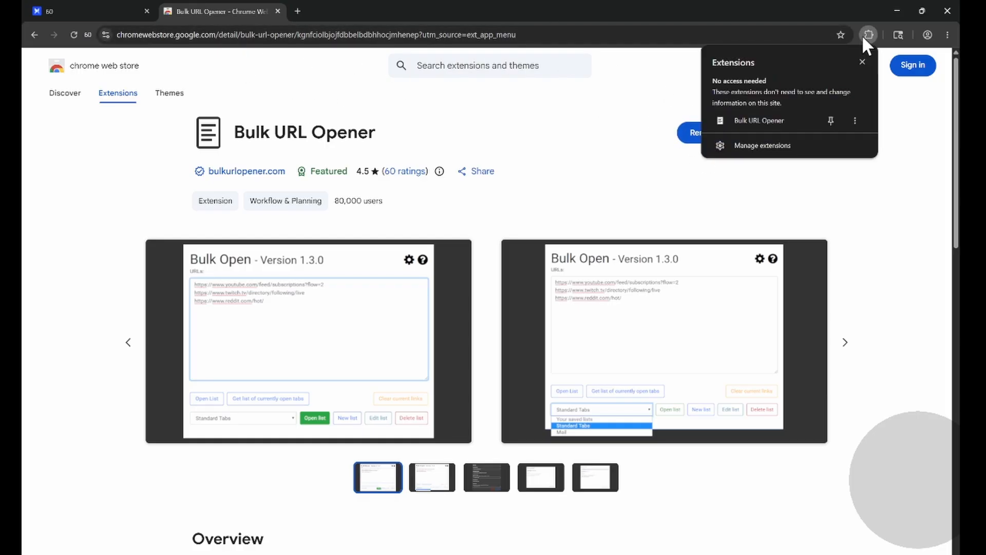
pyautogui.click(756, 118)
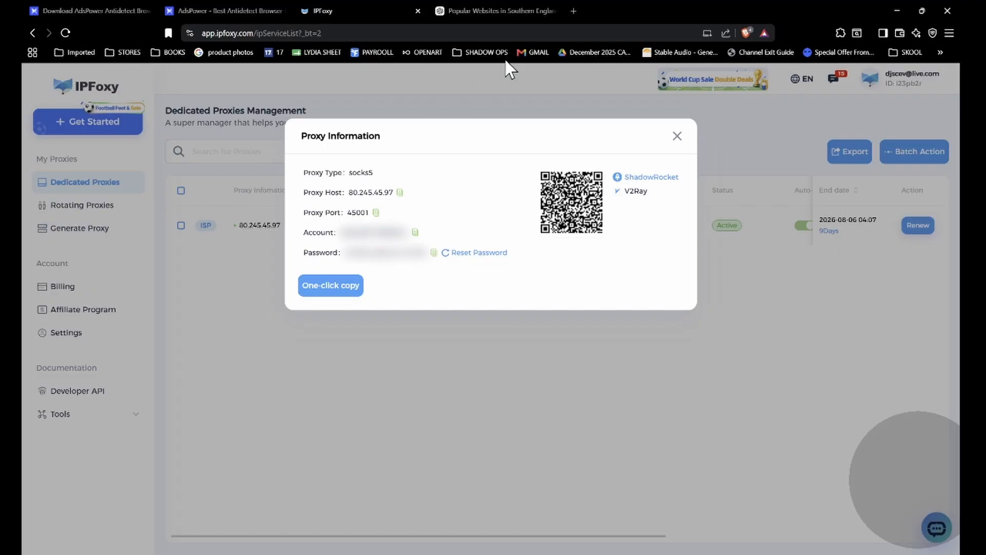
pyautogui.click(488, 11)
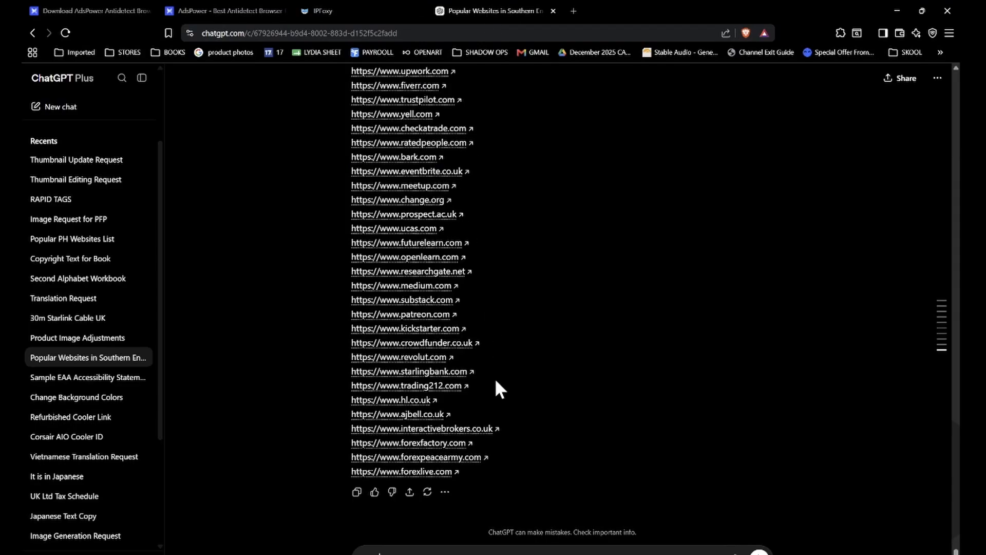
pyautogui.moveTo(496, 386); pyautogui.dragTo(374, 200)
pyautogui.hotkey('ctrl', 'c')
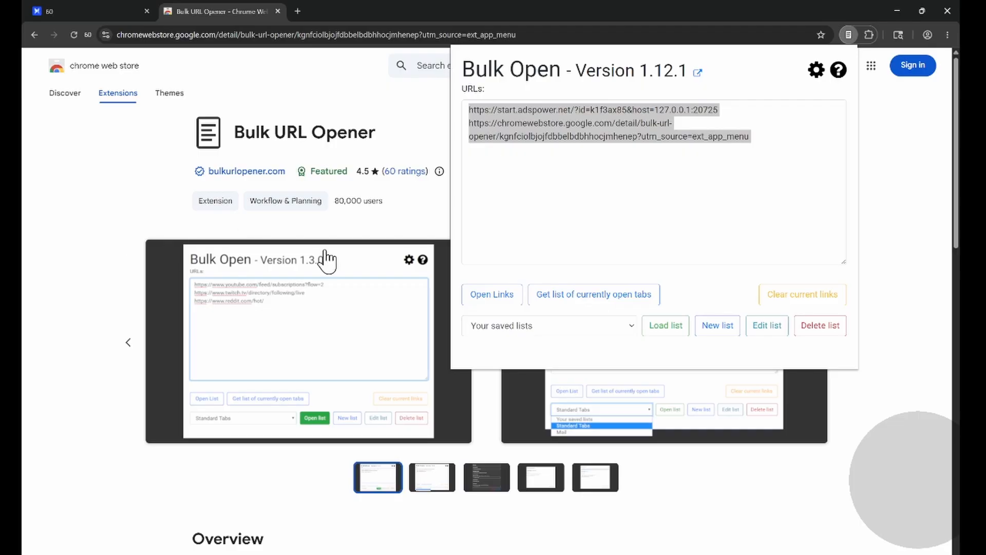
# Step: Replace the URLs in Bulk URL Opener with the copied website links and open them all in new tabs
pyautogui.click(688, 202)
pyautogui.hotkey('ctrl', 'a')
pyautogui.hotkey('ctrl', 'v')
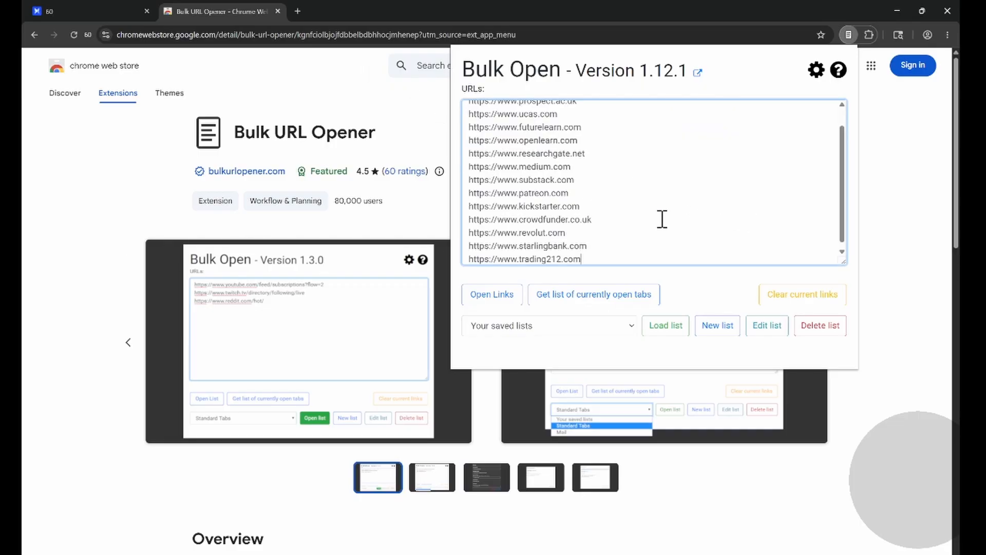
pyautogui.click(480, 300)
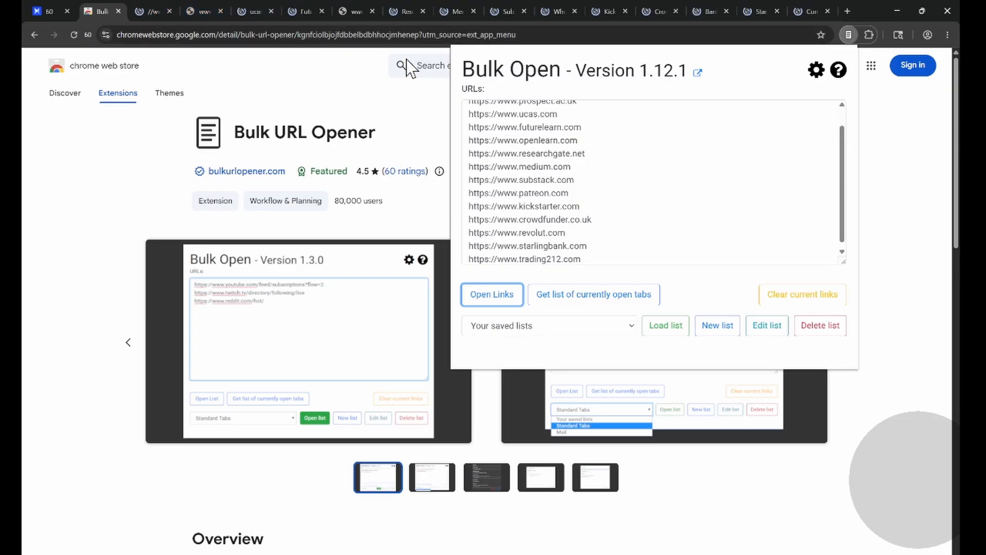
# Step: Visit the opened change.org, prospect.ac.uk and FutureLearn tabs and follow FutureLearn's link about courses in Italian and Spanish
pyautogui.click(144, 9)
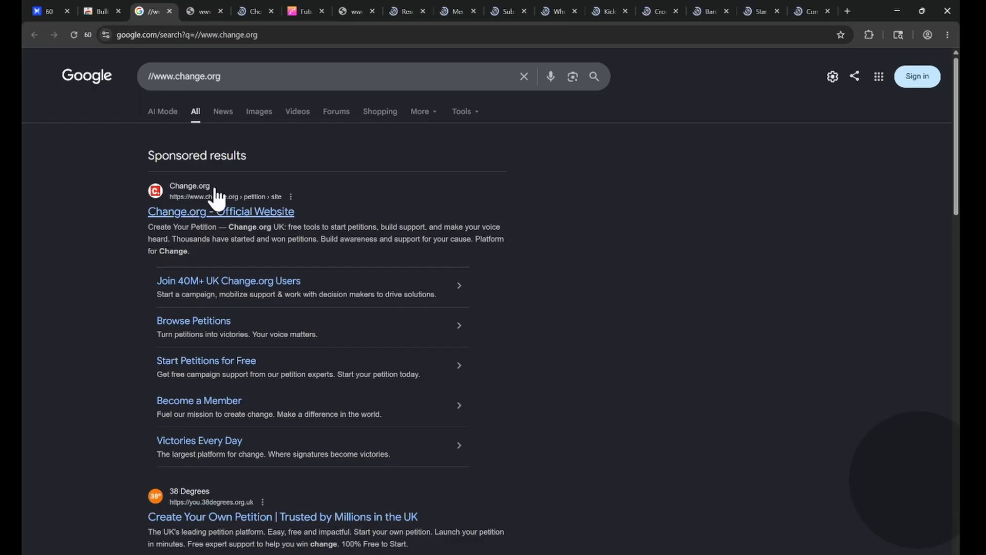
pyautogui.click(198, 9)
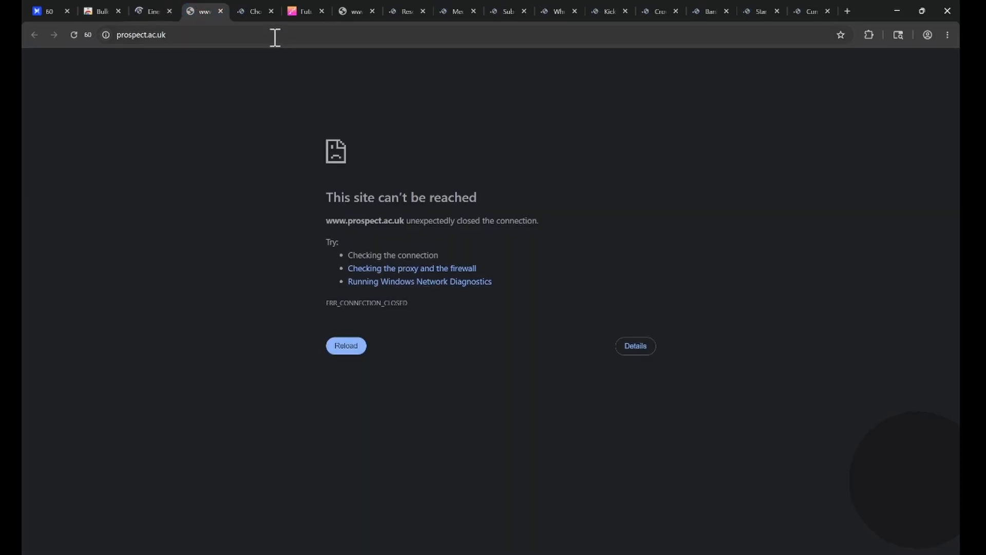
pyautogui.click(302, 11)
pyautogui.scroll(-6, 627, 325)
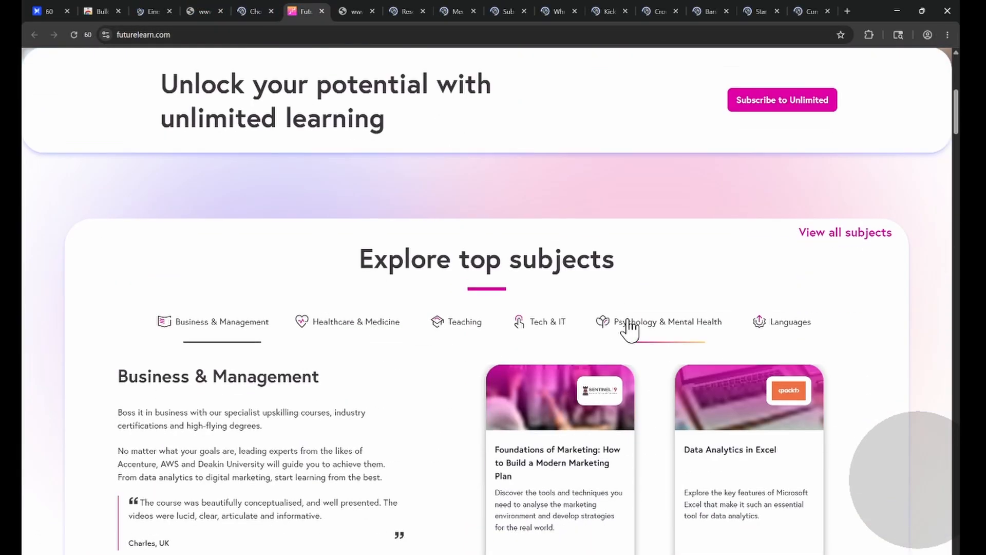
pyautogui.scroll(-10, 627, 326)
pyautogui.scroll(-4, 497, 401)
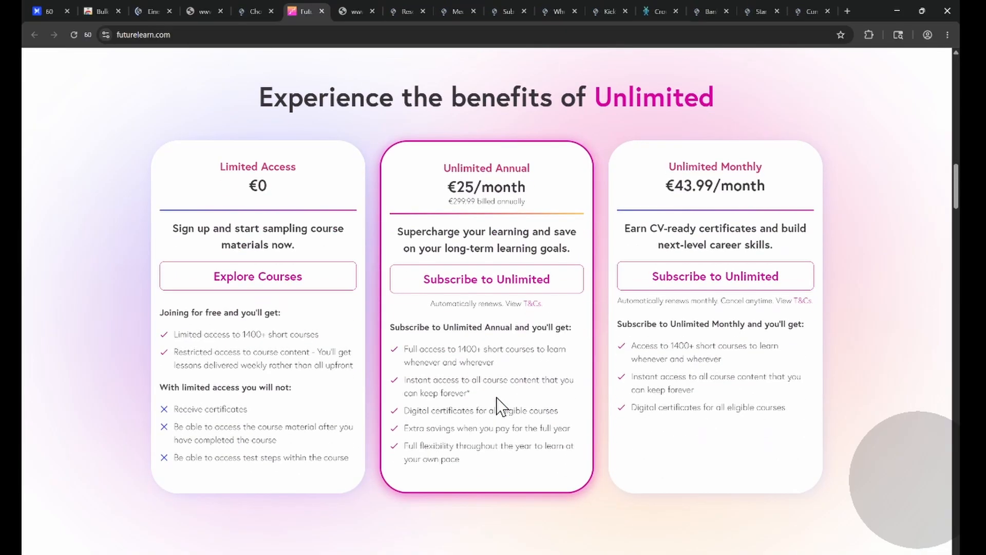
pyautogui.scroll(-10, 496, 400)
pyautogui.click(461, 237)
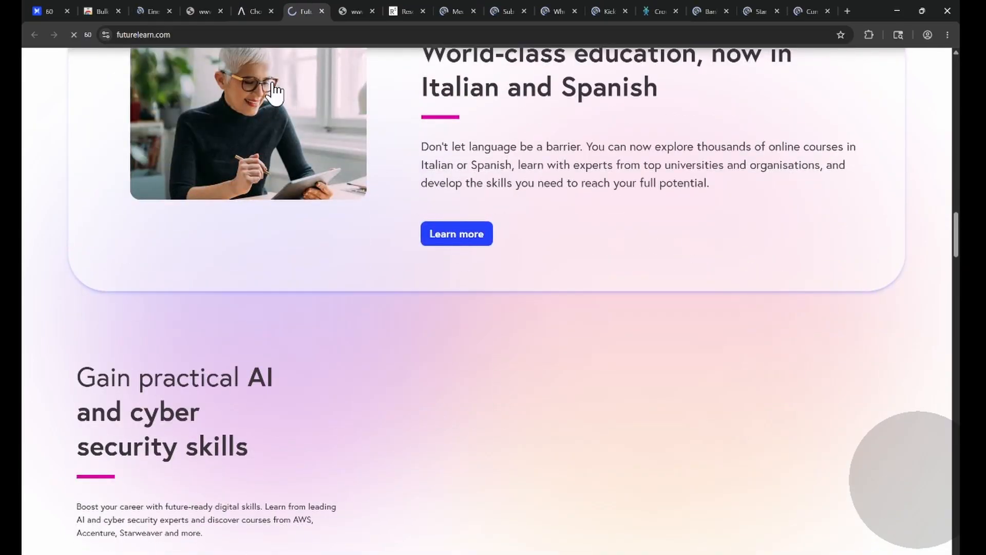
# Step: Dismiss the privacy choices prompt on the ResearchGate page and switch to the Trading 212 page
pyautogui.click(397, 9)
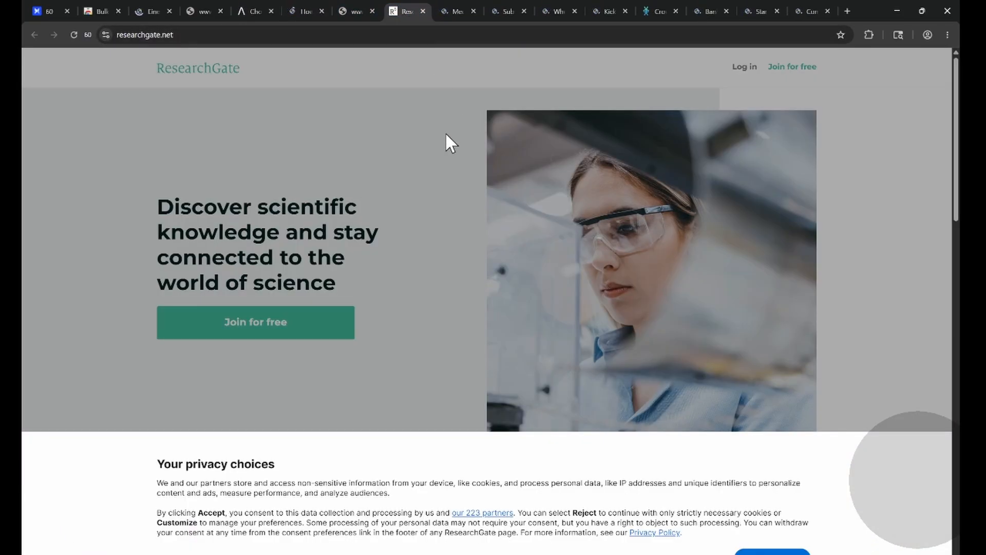
pyautogui.click(771, 552)
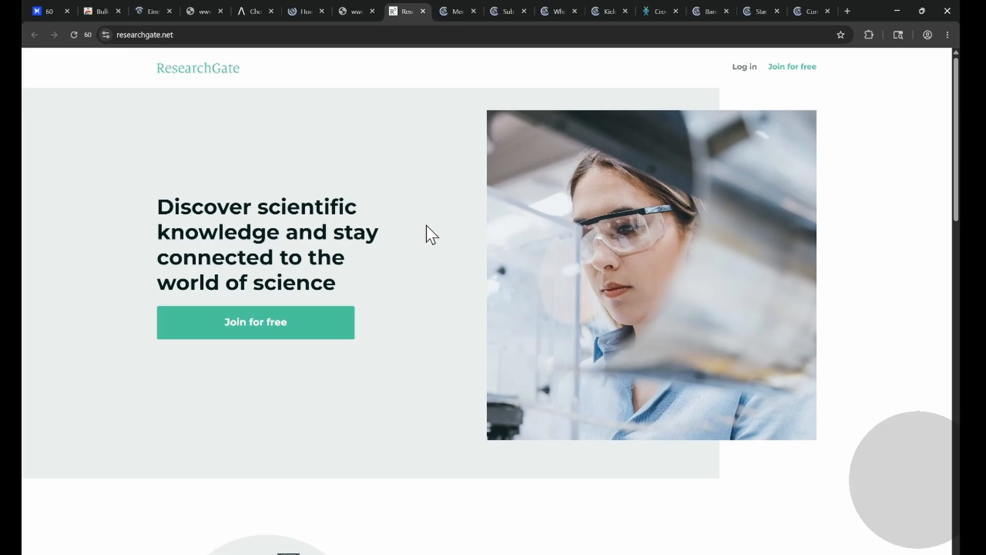
pyautogui.click(817, 11)
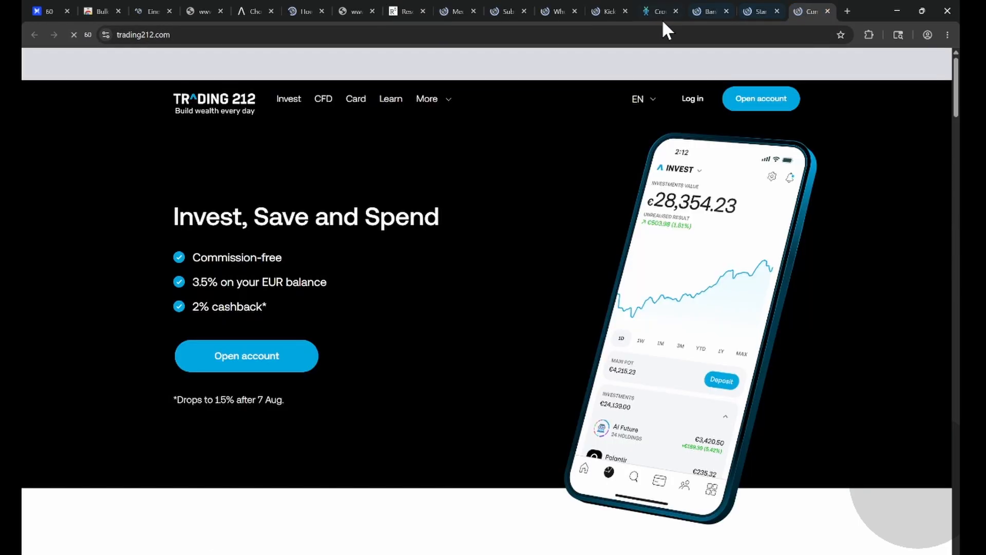
# Step: Load etsy.com in place of the Trading 212 page and browse through the Etsy home page
pyautogui.click(203, 34)
pyautogui.write('etsy.com')
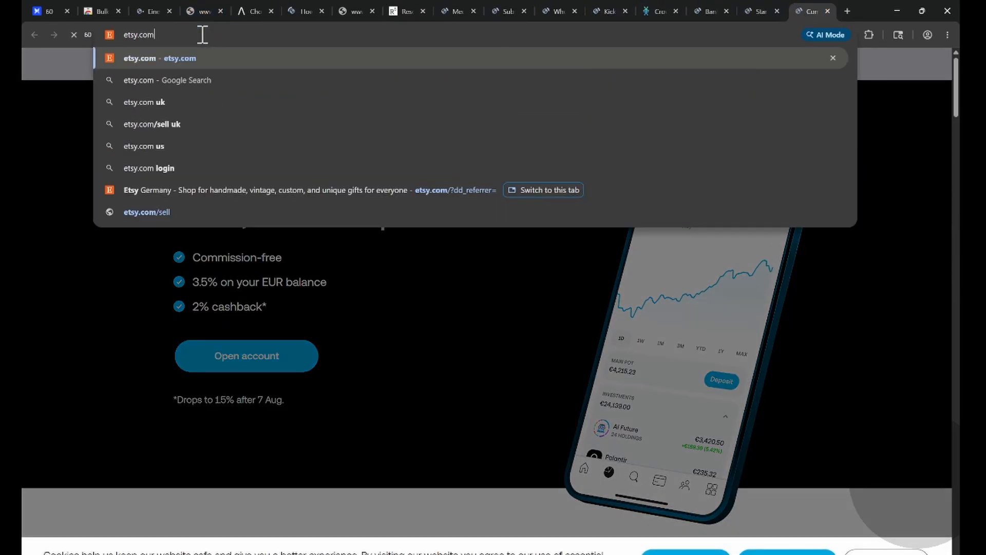
pyautogui.press('Return')
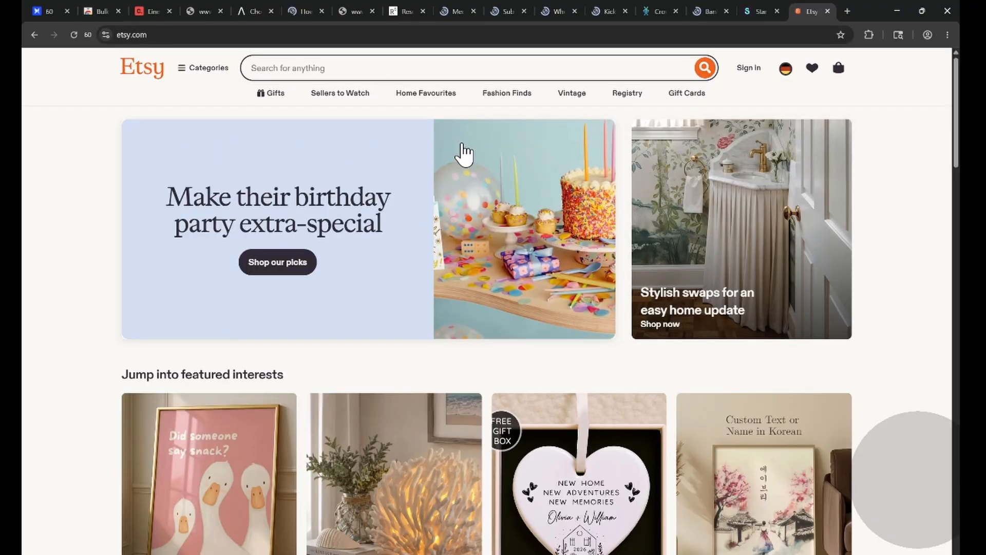
pyautogui.scroll(-4, 462, 154)
pyautogui.scroll(-12, 464, 154)
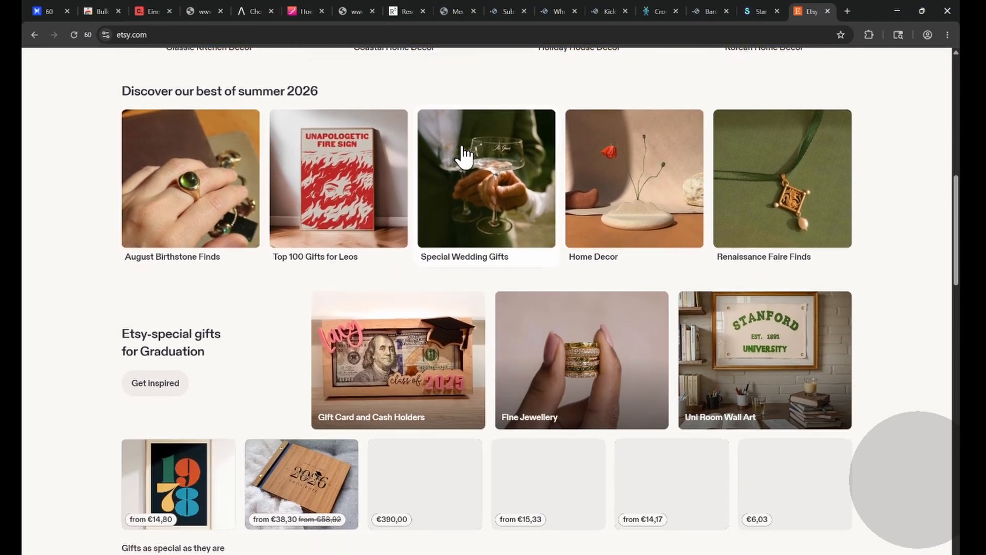
pyautogui.scroll(-18, 464, 155)
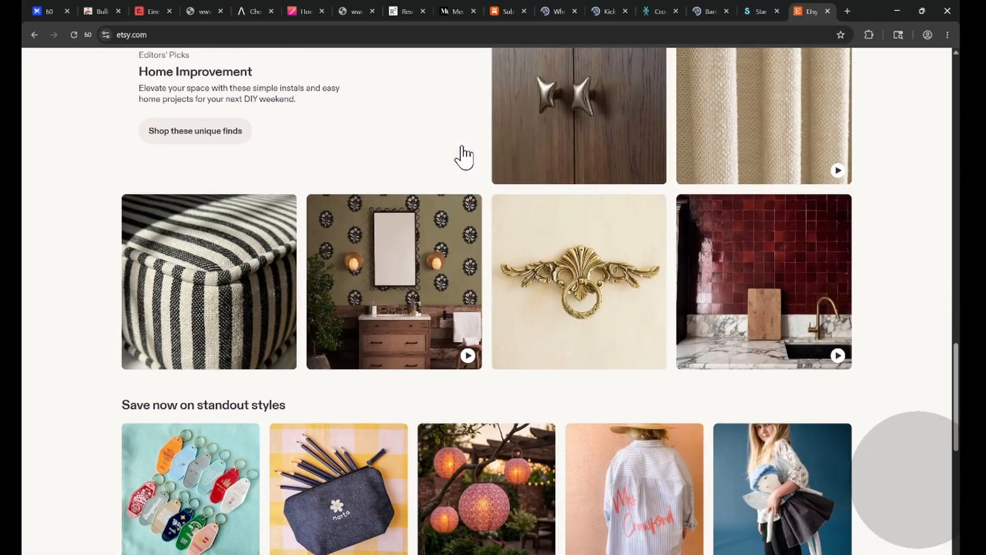
pyautogui.scroll(20, 465, 157)
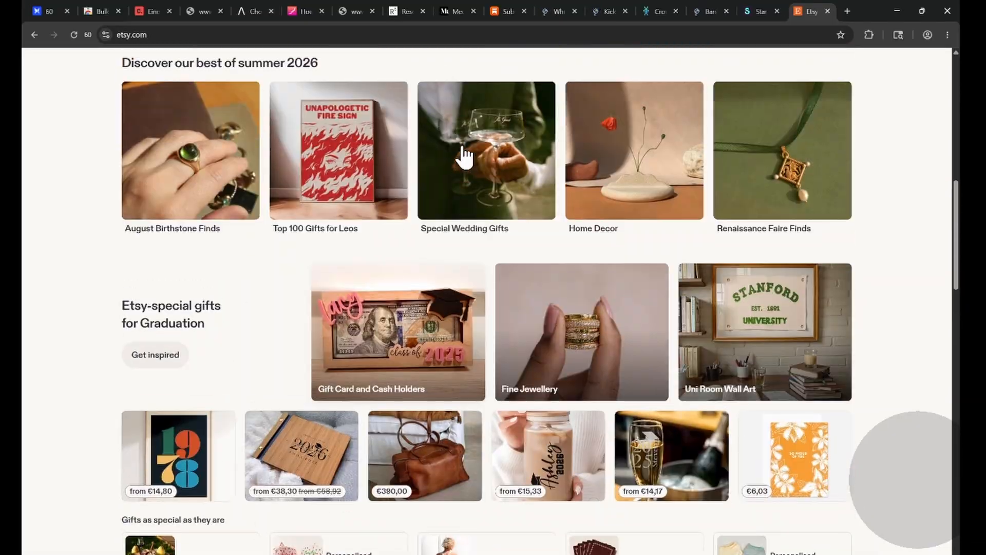